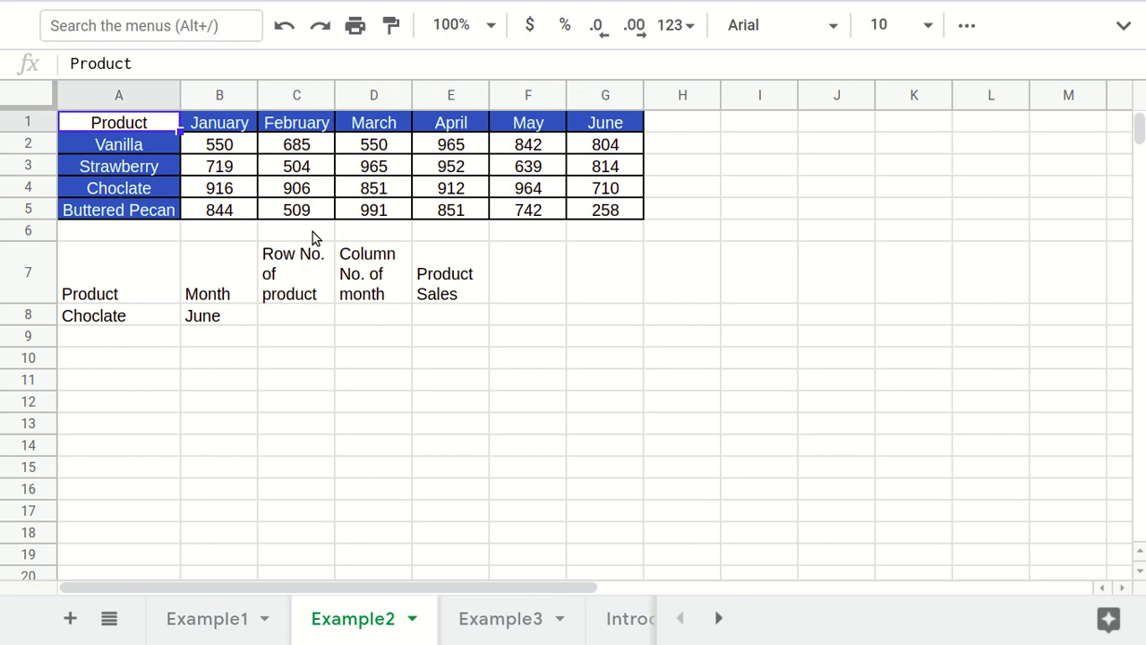
- Examine the lookup row 8, covering the product, month, row number and Product Sales cells below the sales table
{"action": "left_click", "coordinate": [149, 320]}
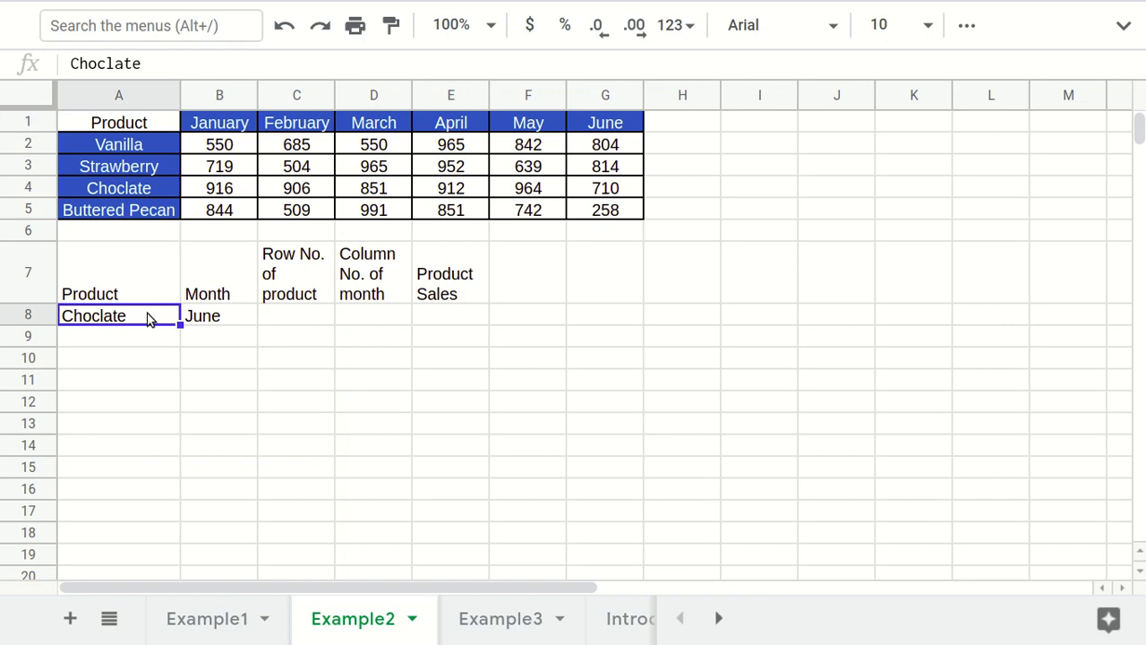
{"action": "left_click", "coordinate": [222, 317]}
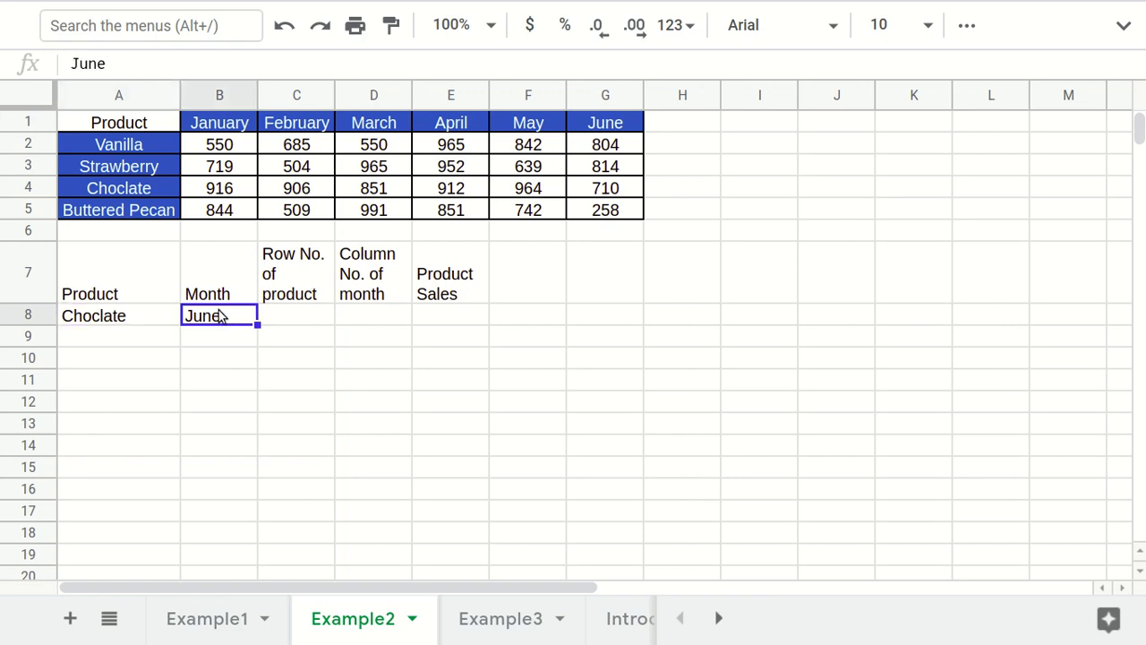
{"action": "left_click", "coordinate": [481, 315]}
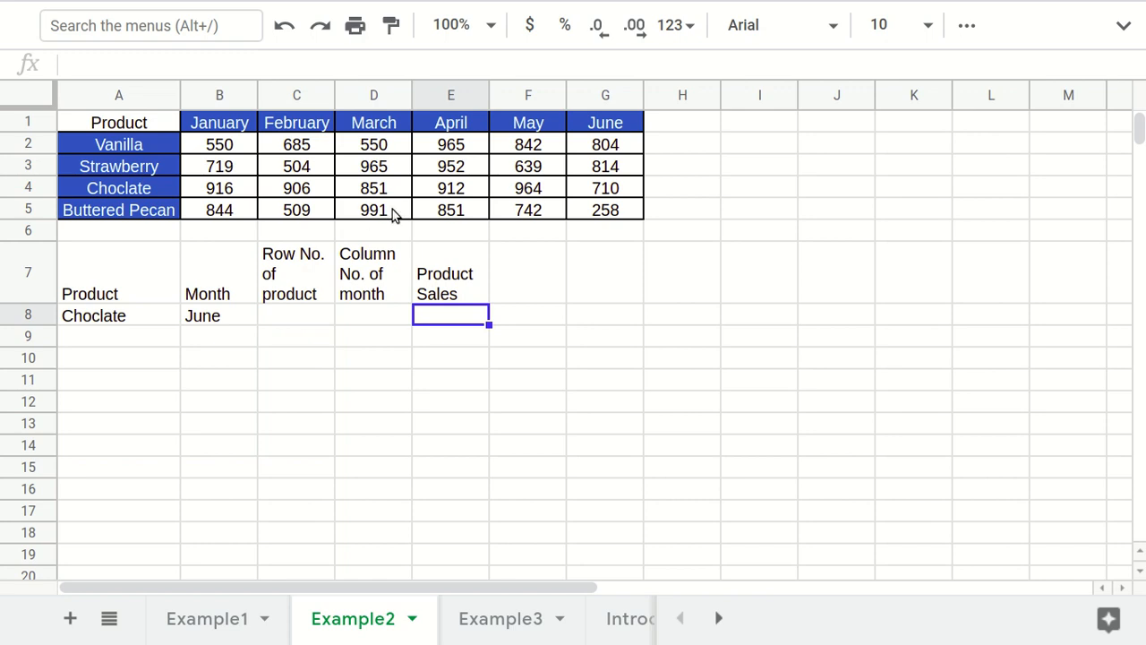
{"action": "left_click", "coordinate": [79, 326]}
{"action": "left_click", "coordinate": [205, 324]}
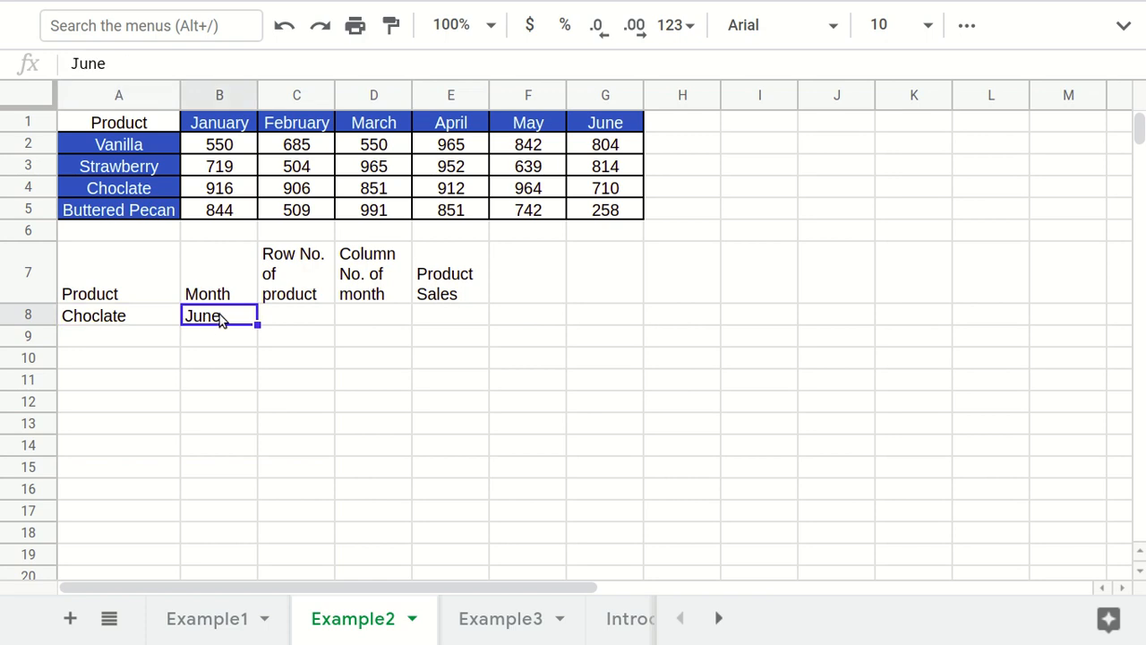
{"action": "left_click", "coordinate": [280, 320]}
{"action": "left_click", "coordinate": [442, 321]}
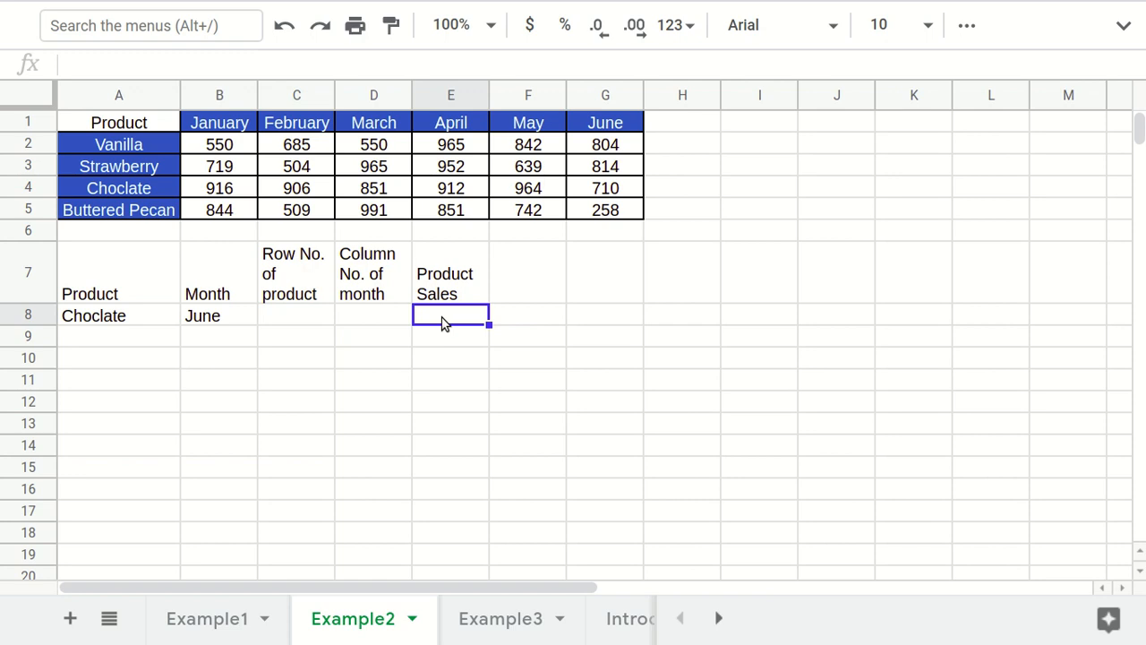
- Enter =match(B8,B1:G1,0) in the product row number cell C8
{"action": "left_click", "coordinate": [286, 310]}
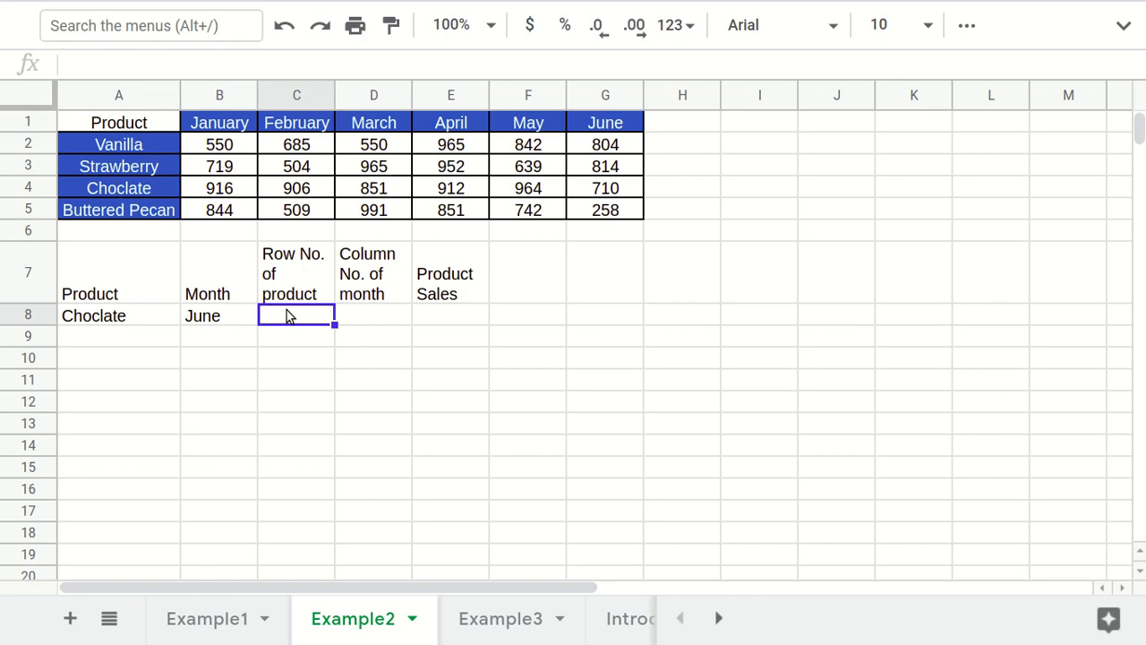
{"action": "type", "text": "=match("}
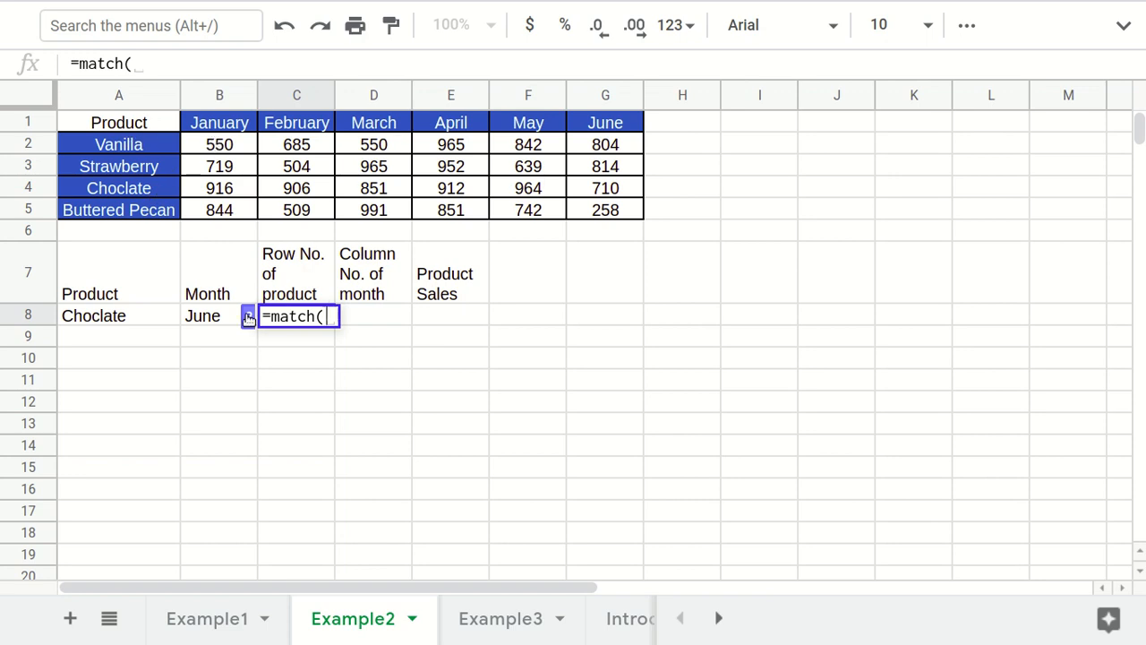
{"action": "left_click", "coordinate": [220, 323]}
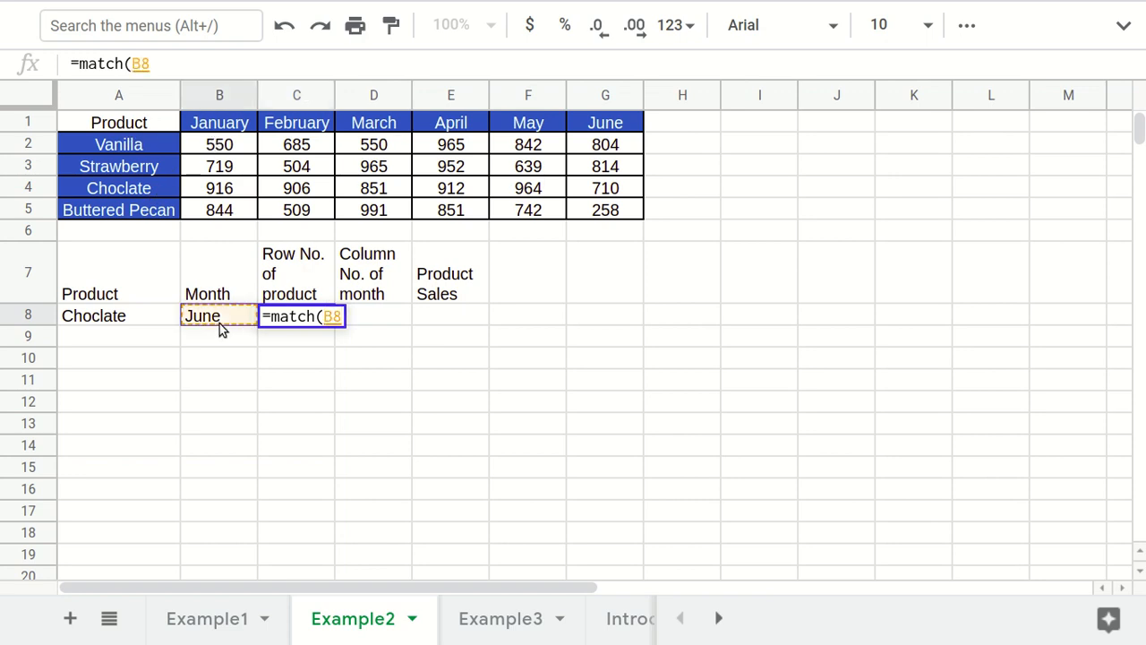
{"action": "type", "text": ","}
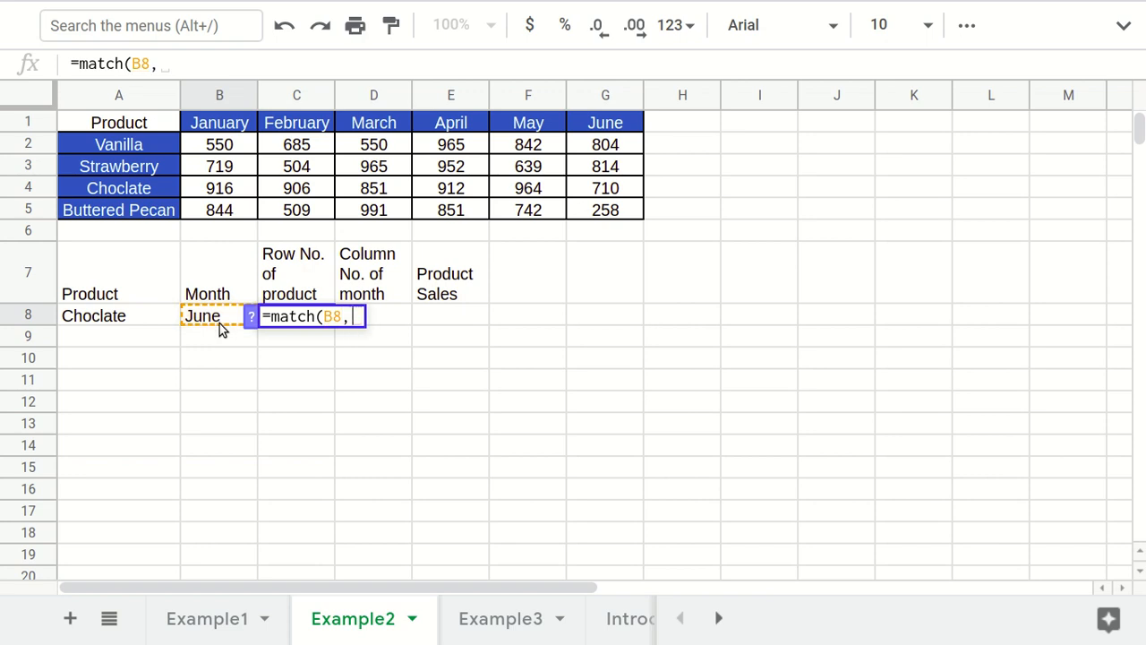
{"action": "left_click_drag", "start_coordinate": [230, 120], "coordinate": [589, 127]}
{"action": "type", "text": ",0"}
{"action": "key", "text": "Return"}
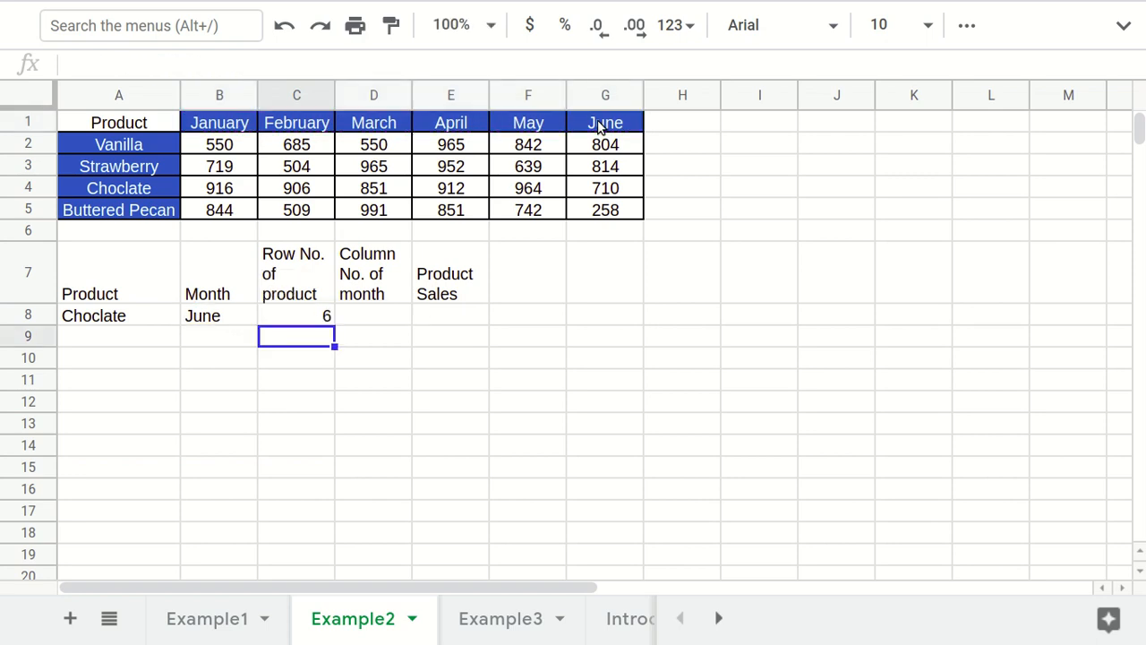
- Replace the search key in C8's MATCH formula with the product cell A8
{"action": "left_click", "coordinate": [307, 318]}
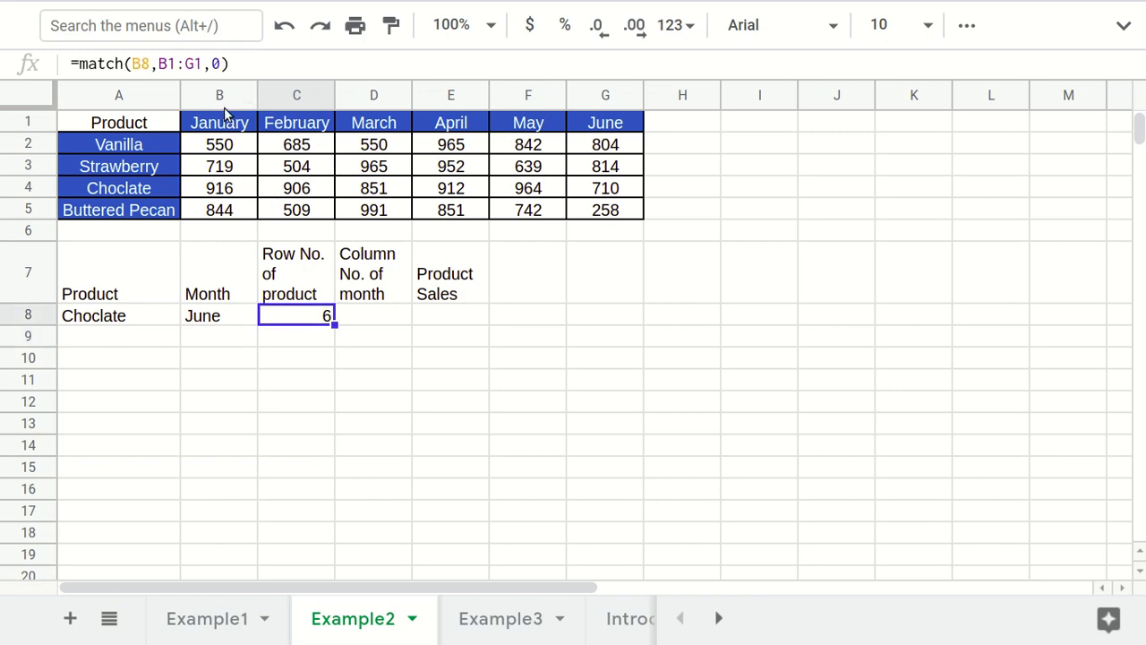
{"action": "left_click", "coordinate": [150, 62]}
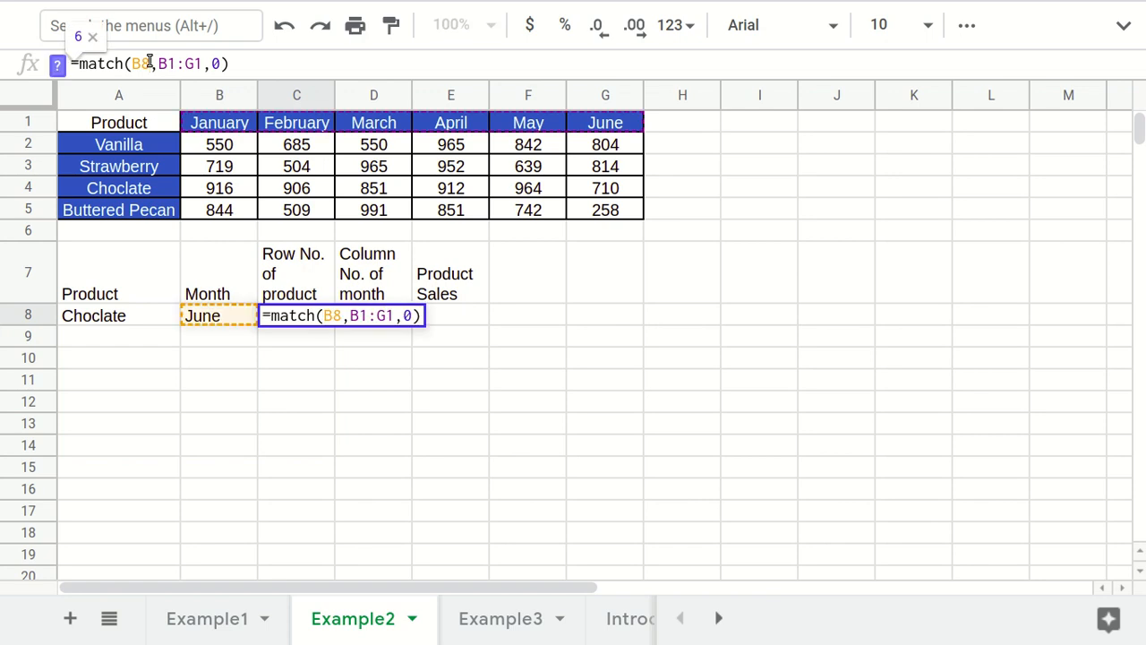
{"action": "double_click", "coordinate": [143, 62]}
{"action": "key", "text": "BackSpace"}
{"action": "left_click", "coordinate": [92, 319]}
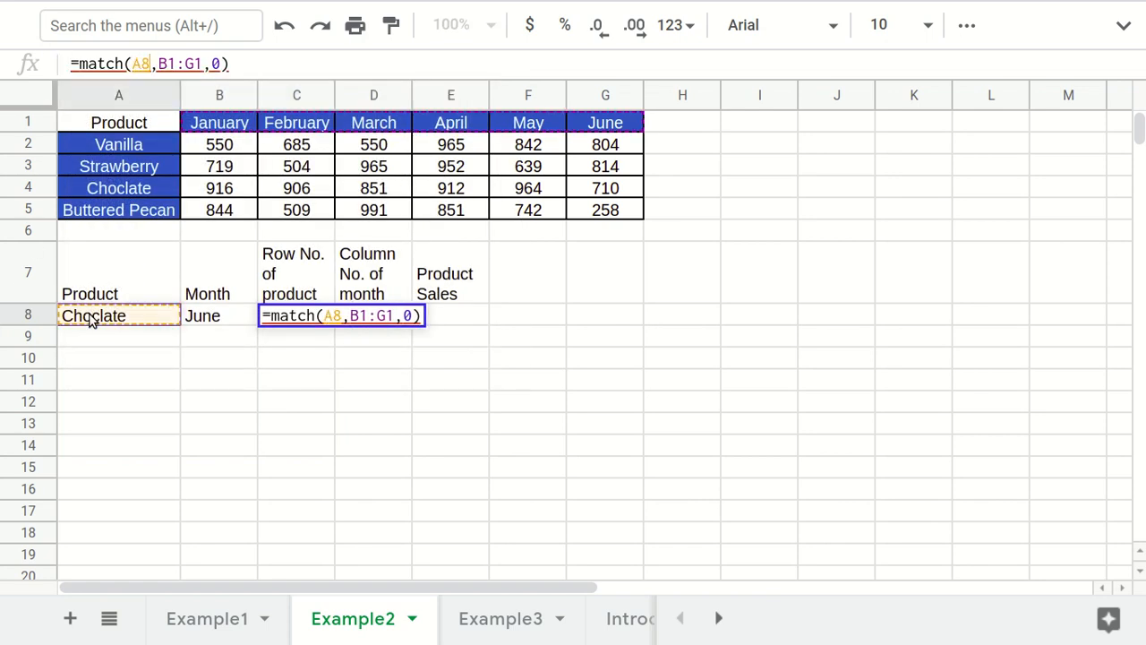
{"action": "key", "text": "Return"}
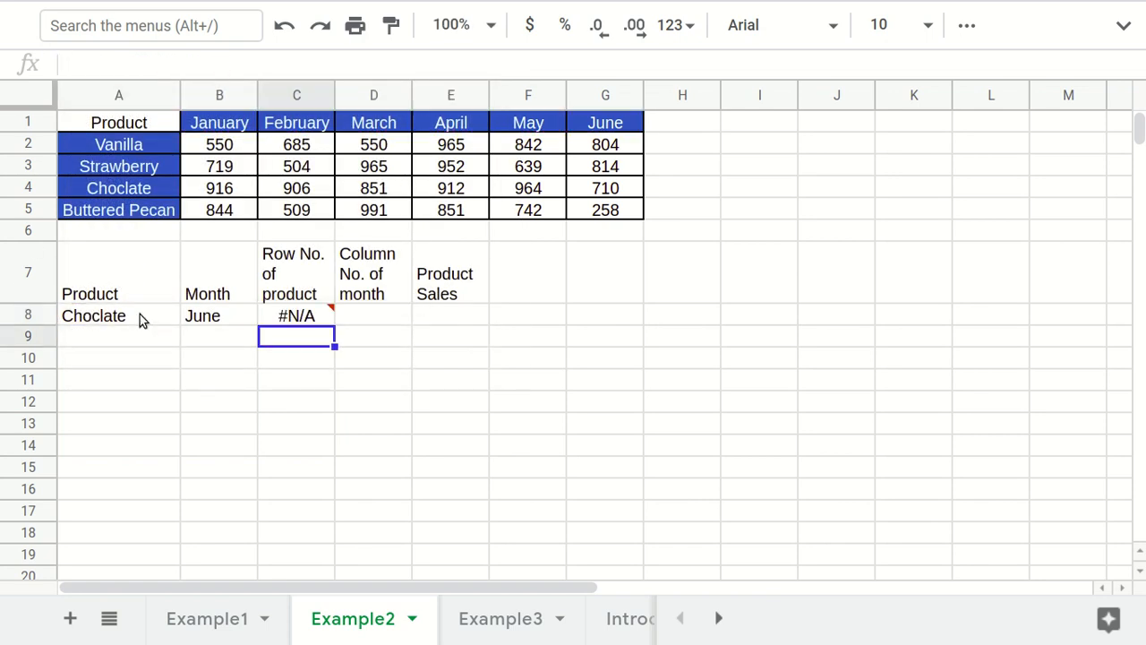
- Change the lookup range in C8's MATCH formula to the product names in A2:A5
{"action": "double_click", "coordinate": [309, 315]}
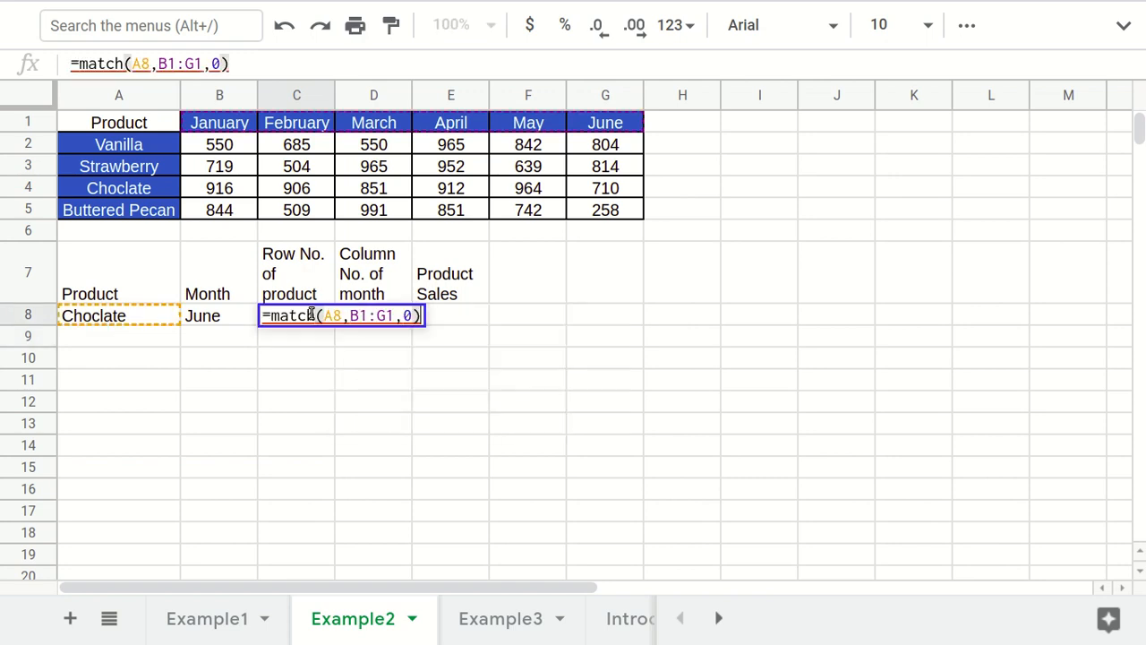
{"action": "left_click", "coordinate": [199, 62]}
{"action": "key", "text": "BackSpace"}
{"action": "key", "text": "BackSpace"}
{"action": "key", "text": "BackSpace"}
{"action": "key", "text": "BackSpace"}
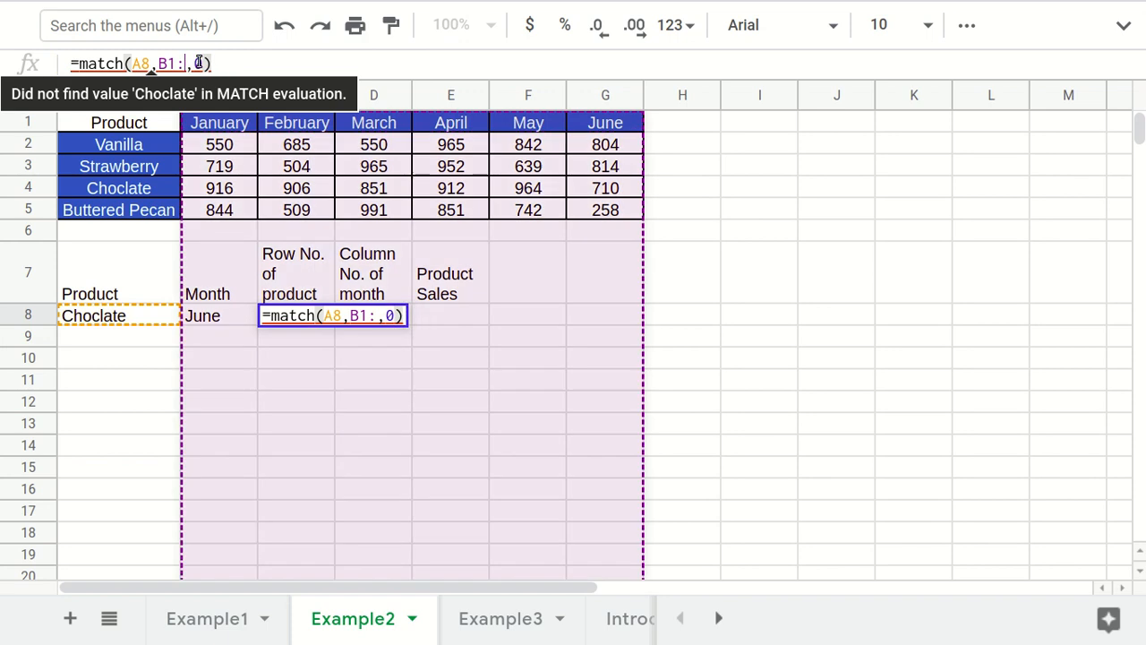
{"action": "key", "text": "BackSpace"}
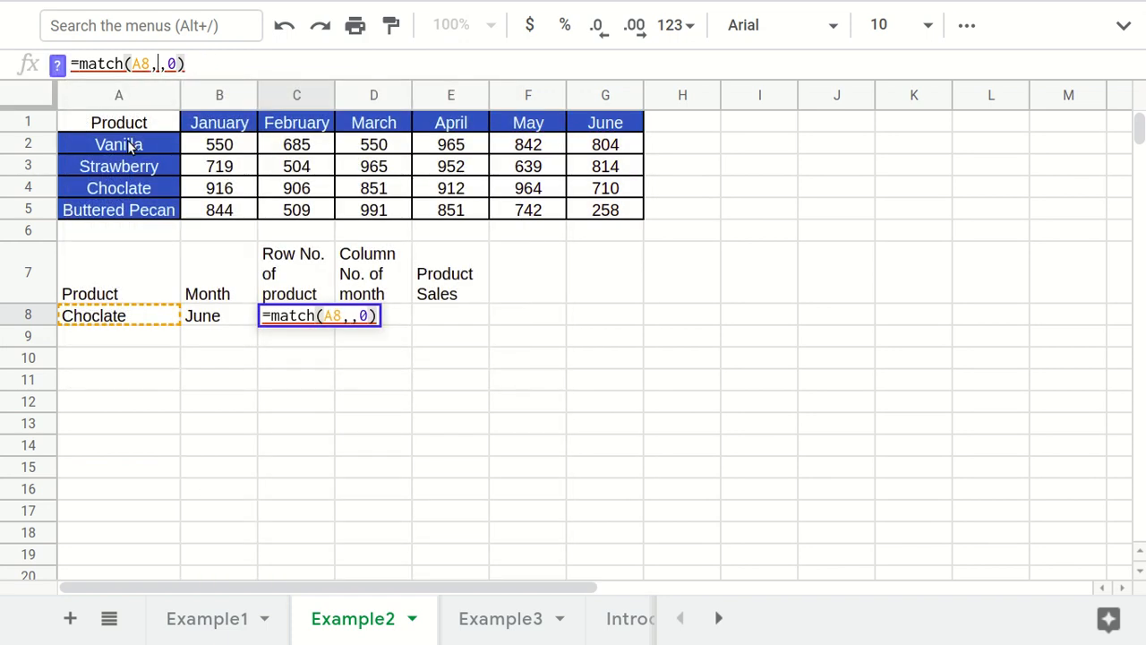
{"action": "left_click_drag", "start_coordinate": [130, 148], "coordinate": [136, 218]}
{"action": "key", "text": "Return"}
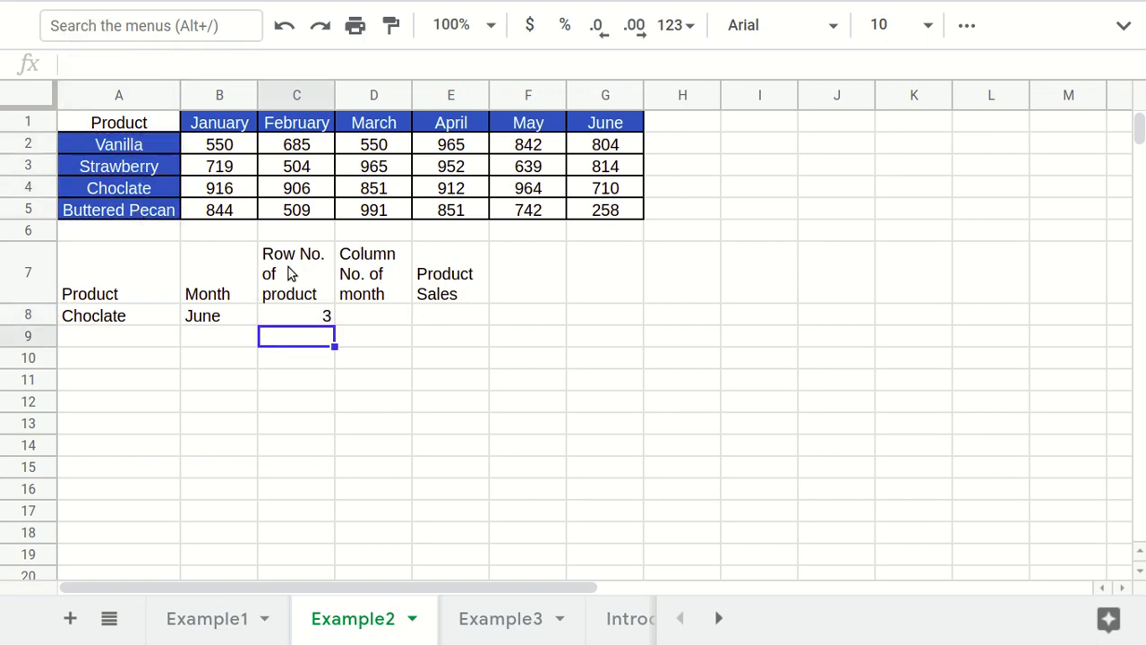
- Enter =match(B8,B1:G1,0) in cell D8 to find the column number of the month
{"action": "left_click", "coordinate": [370, 317]}
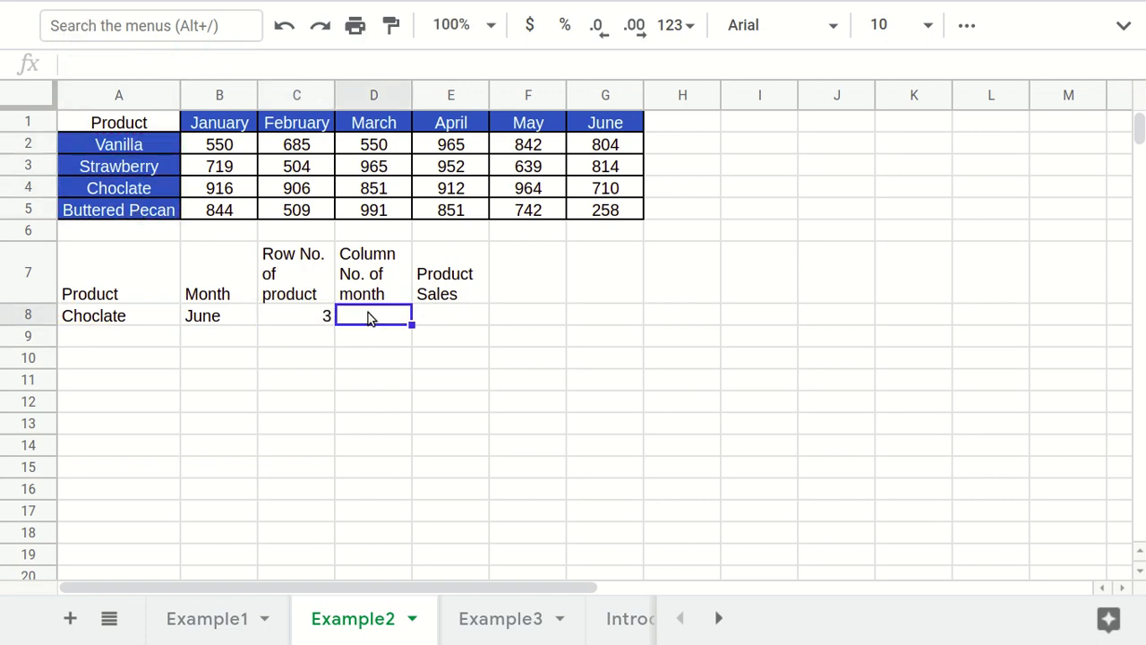
{"action": "type", "text": "=m"}
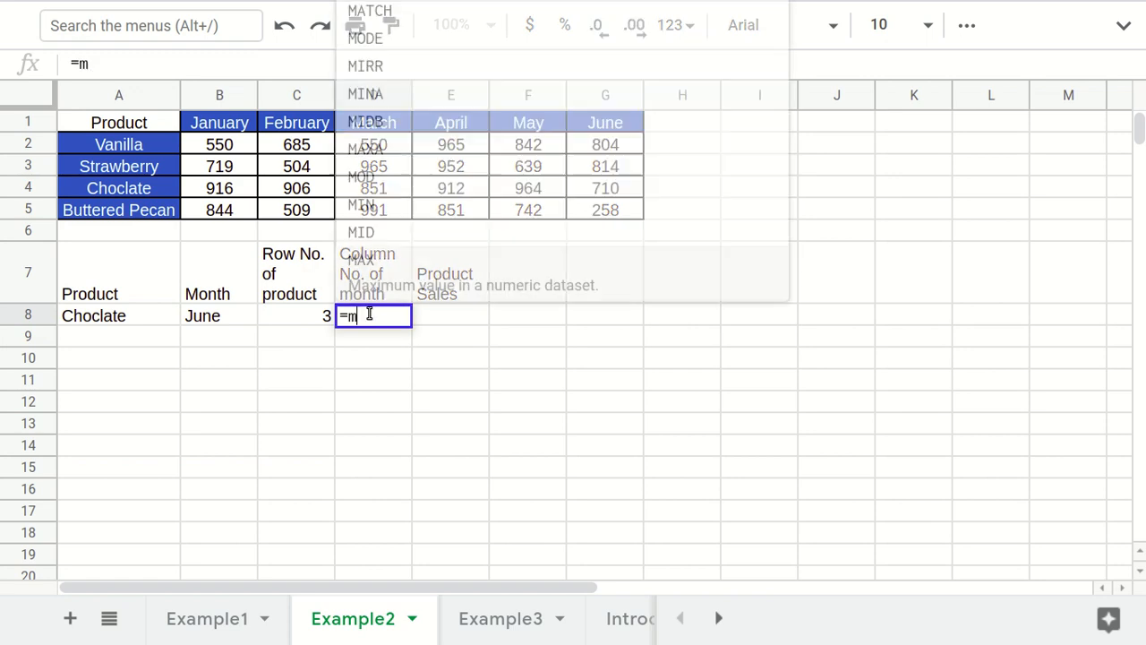
{"action": "type", "text": "atch("}
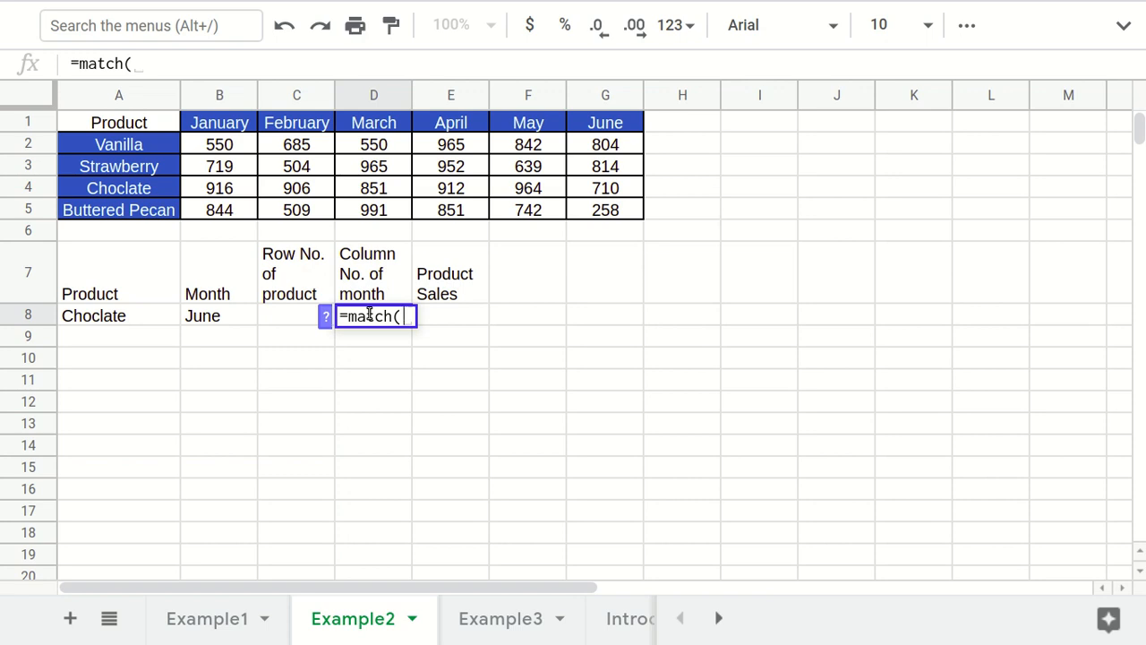
{"action": "left_click", "coordinate": [224, 317]}
{"action": "type", "text": ","}
{"action": "left_click_drag", "start_coordinate": [224, 131], "coordinate": [600, 122]}
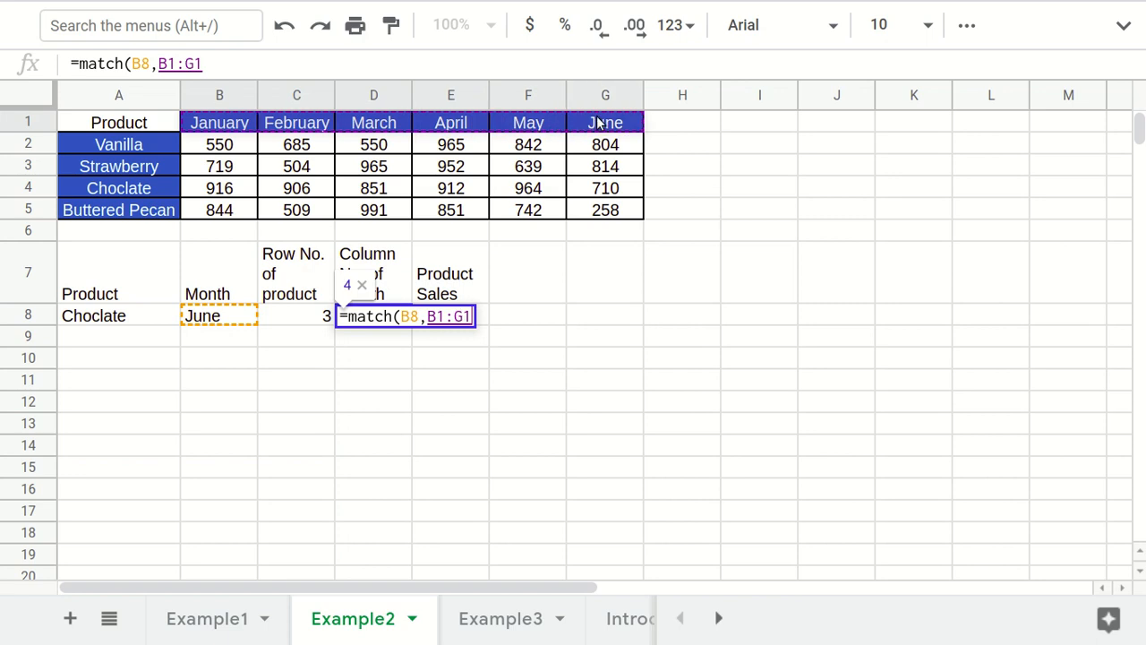
{"action": "type", "text": ",0"}
{"action": "key", "text": "Return"}
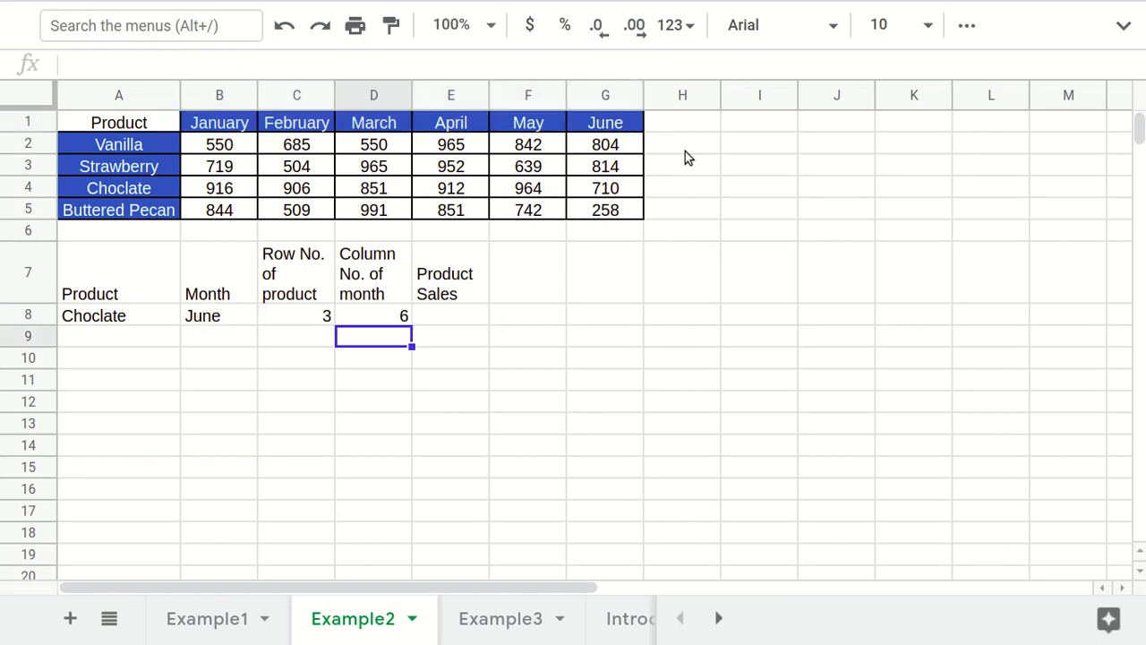
- Locate the sales figure where the Choclate row meets the June column in the table
{"action": "left_click", "coordinate": [469, 321]}
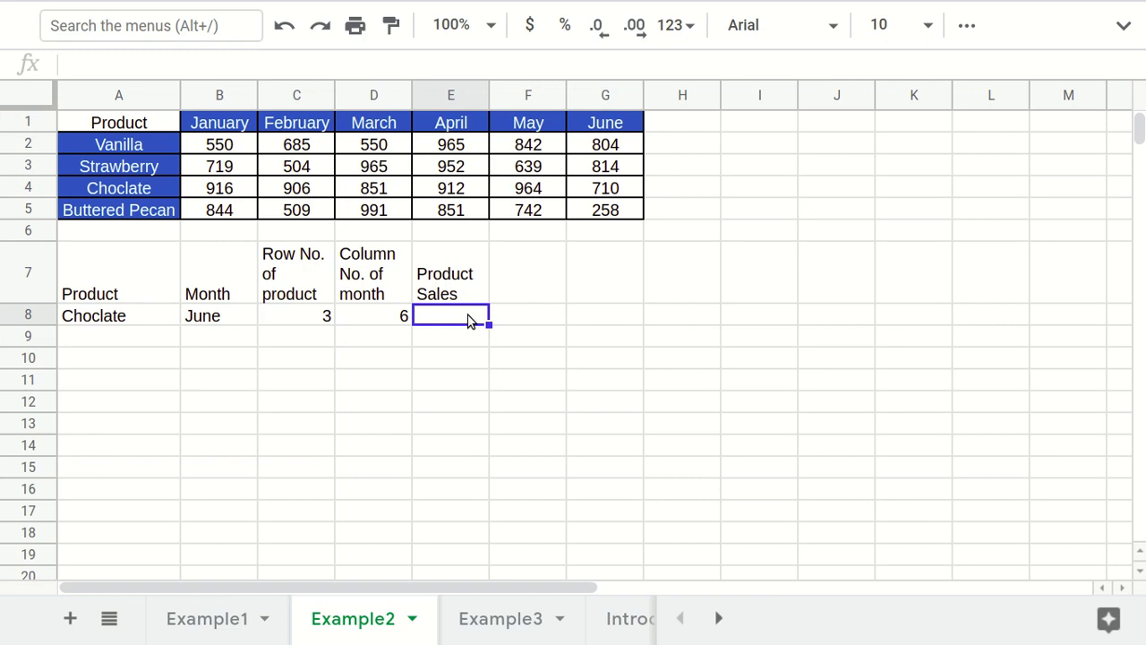
{"action": "left_click", "coordinate": [117, 189]}
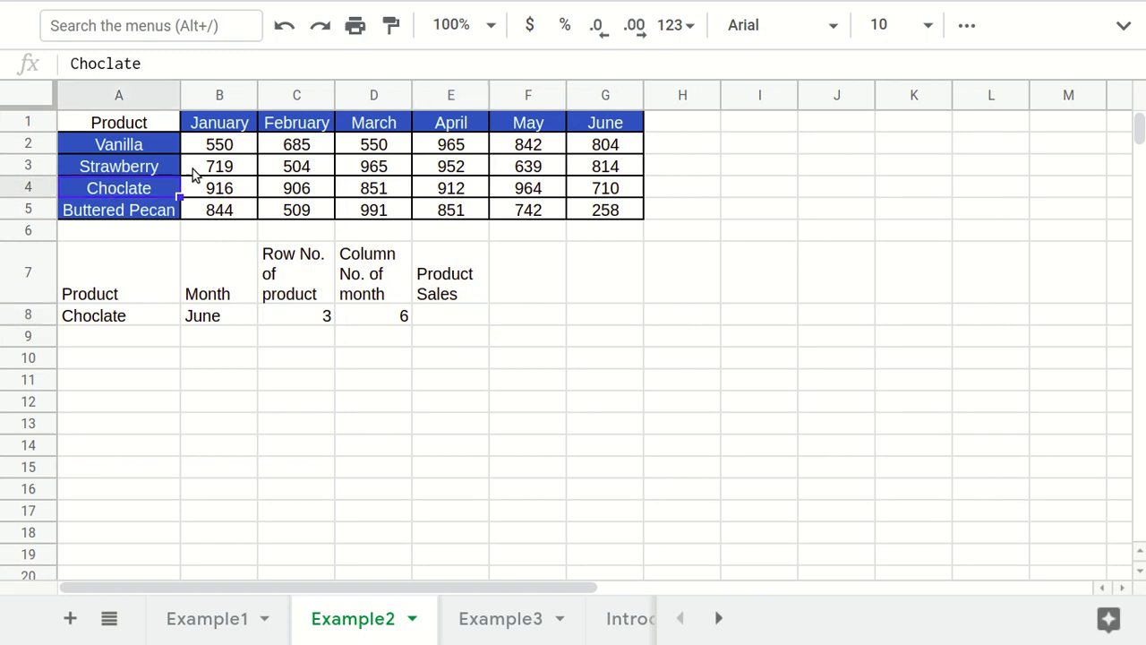
{"action": "left_click", "coordinate": [600, 123]}
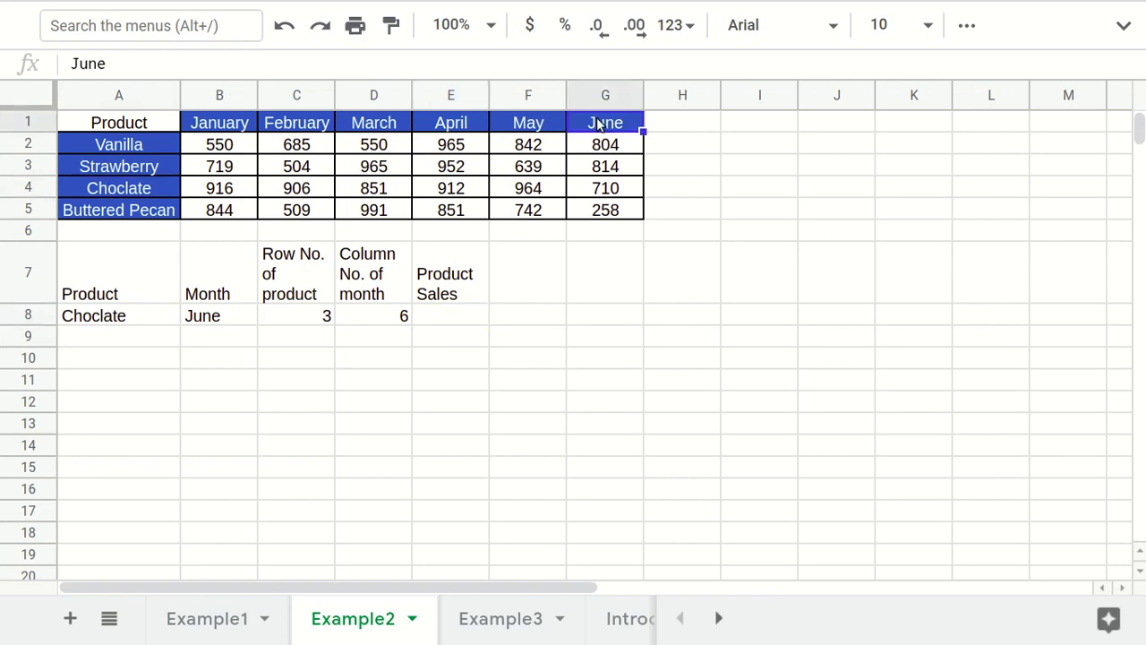
{"action": "left_click", "coordinate": [606, 189]}
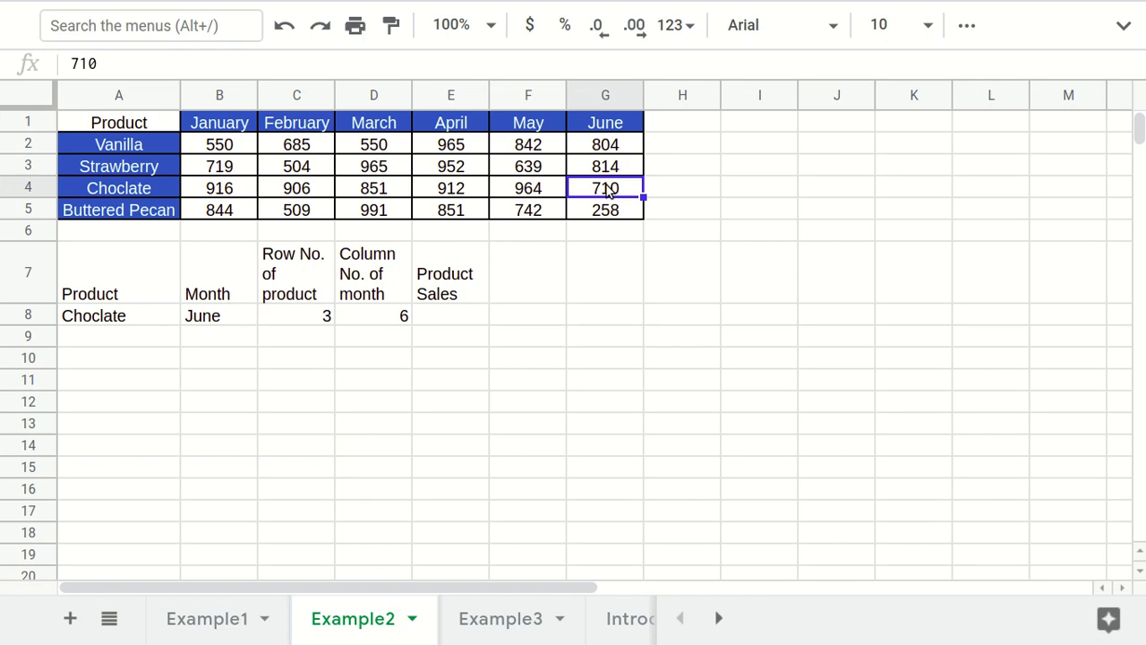
- Enter =index(B2:G5,C8,D8) in the Product Sales cell E8
{"action": "left_click", "coordinate": [471, 313]}
{"action": "type", "text": "=index("}
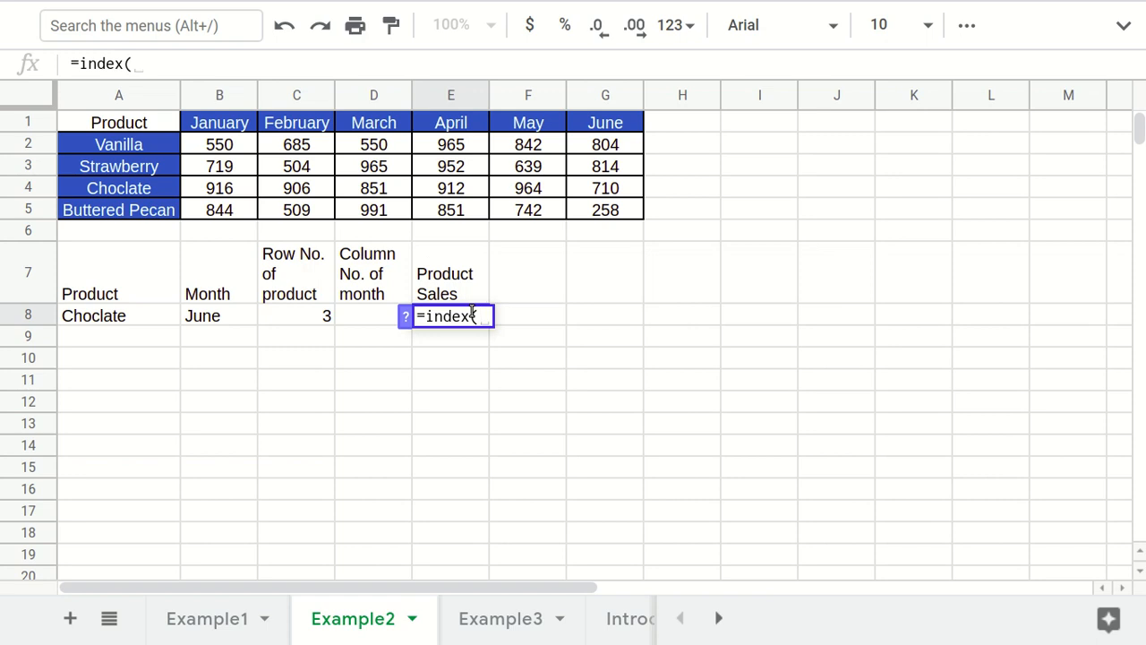
{"action": "left_click_drag", "start_coordinate": [220, 143], "coordinate": [616, 210]}
{"action": "type", "text": ","}
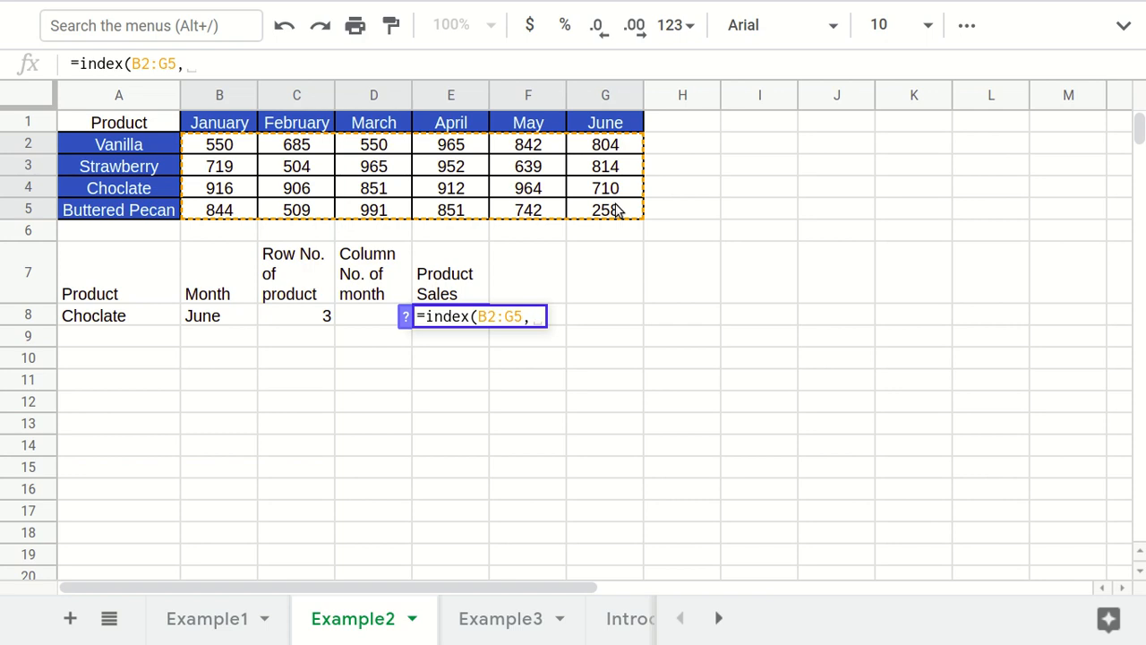
{"action": "left_click", "coordinate": [323, 324]}
{"action": "type", "text": ","}
{"action": "left_click", "coordinate": [385, 316]}
{"action": "key", "text": "Return"}
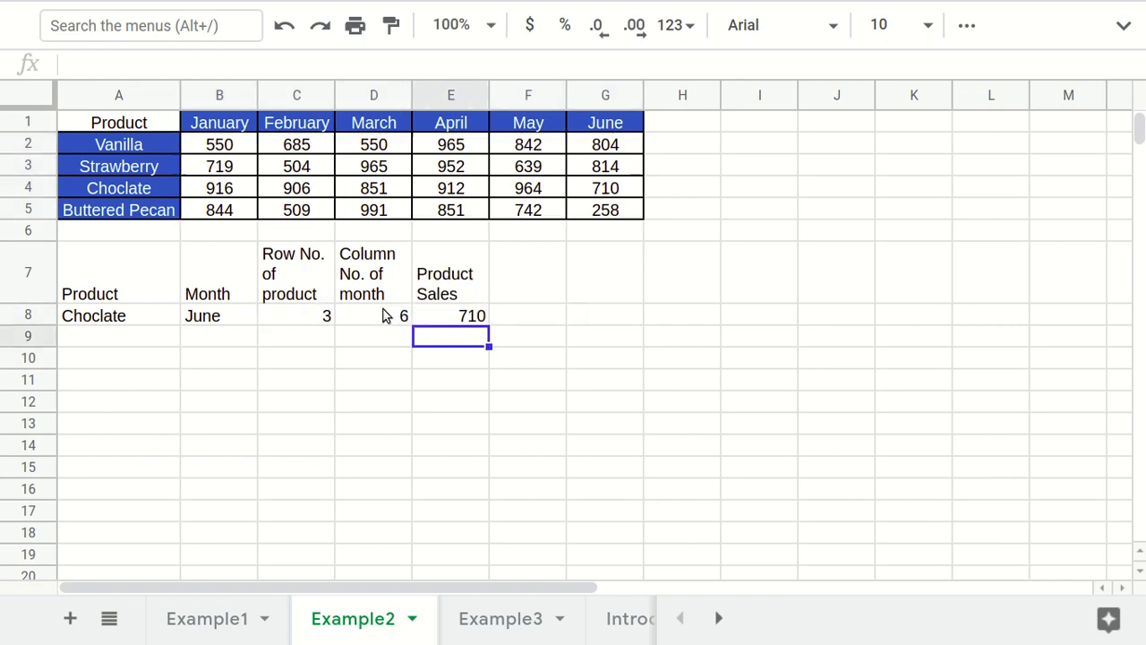
- Review the INDEX formula in E8 and the MATCH formulas in C8 and D8
{"action": "left_click", "coordinate": [459, 316]}
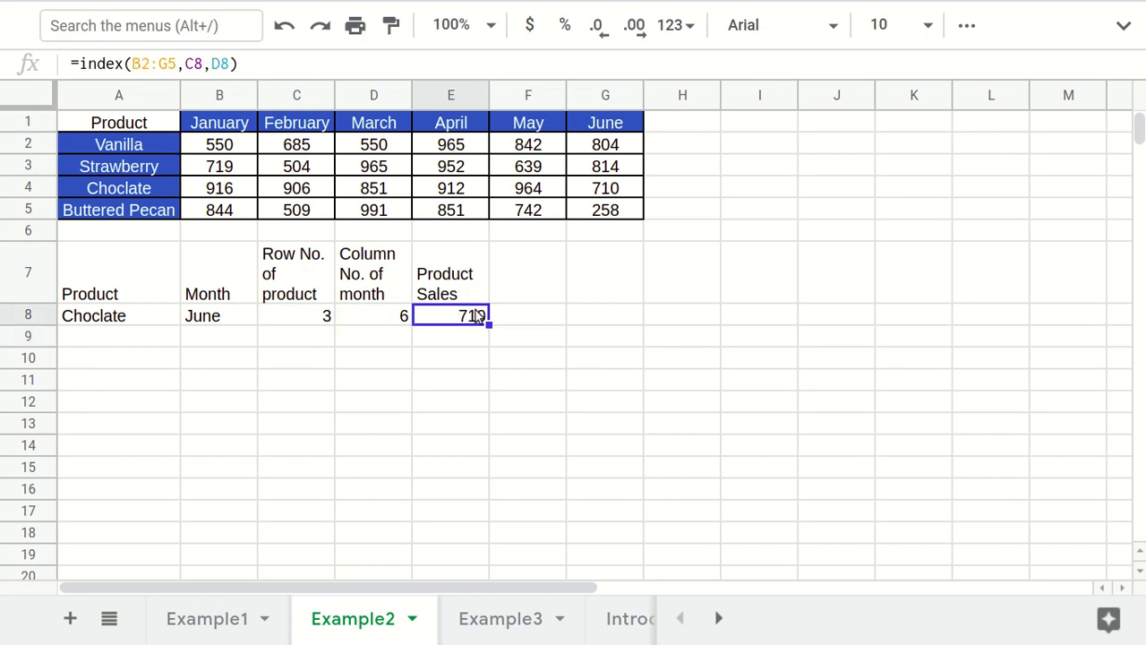
{"action": "left_click", "coordinate": [530, 319]}
{"action": "left_click", "coordinate": [319, 323]}
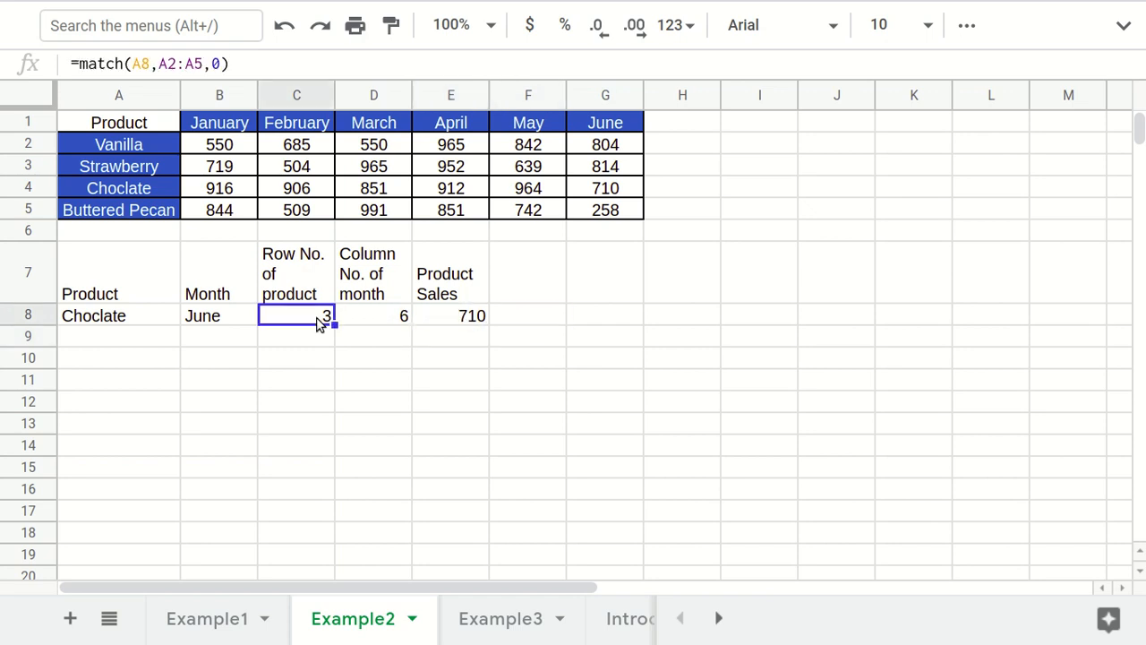
{"action": "left_click", "coordinate": [380, 320]}
- Start an INDEX formula in cell F8 with the sales range B2:G5 as its first argument
{"action": "left_click", "coordinate": [526, 320]}
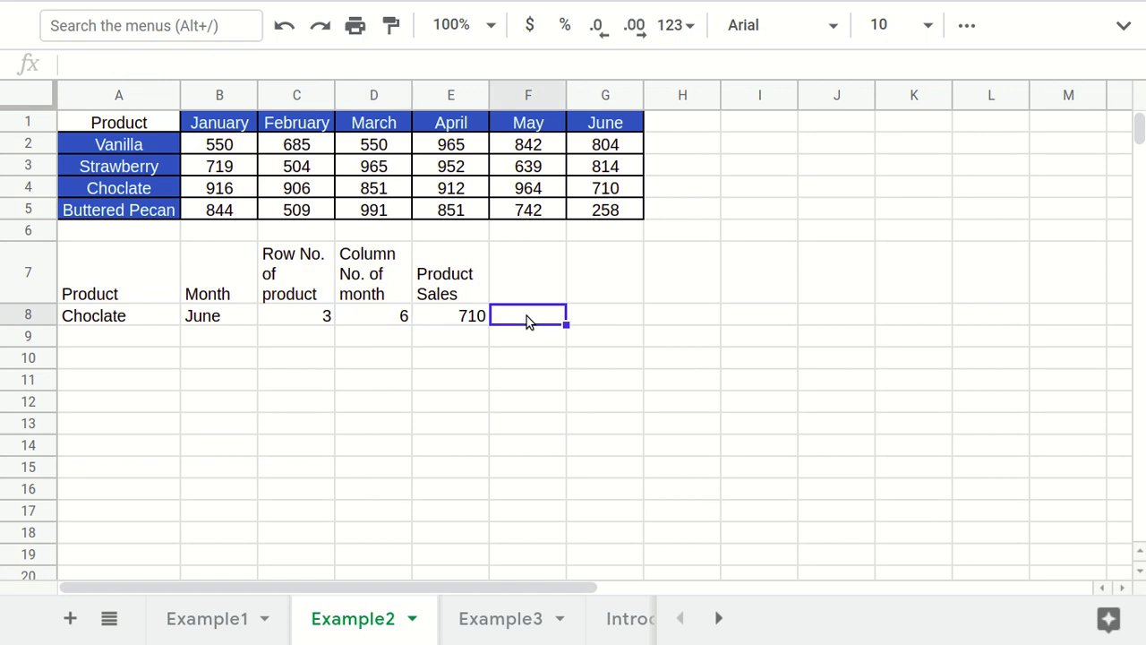
{"action": "type", "text": "="}
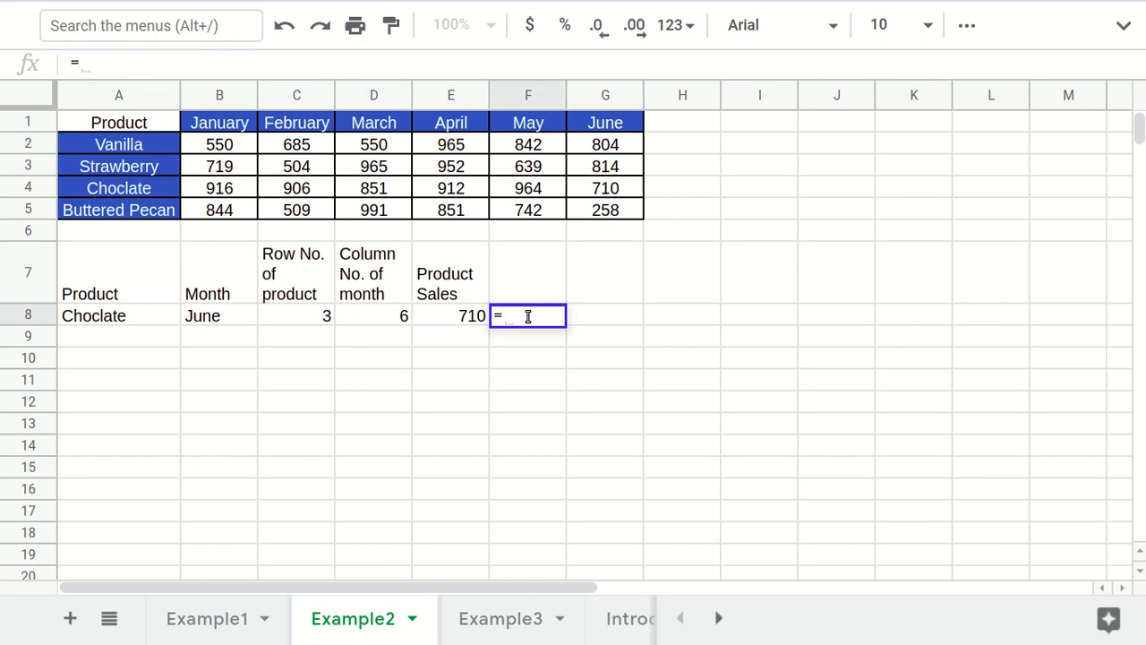
{"action": "type", "text": "index"}
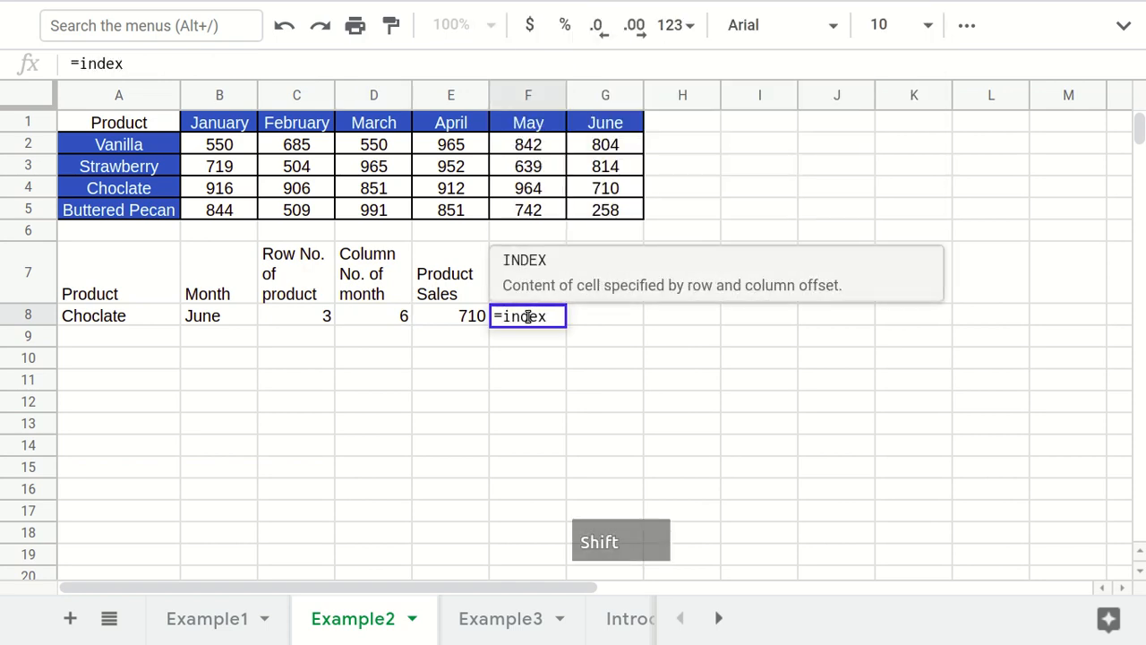
{"action": "type", "text": "("}
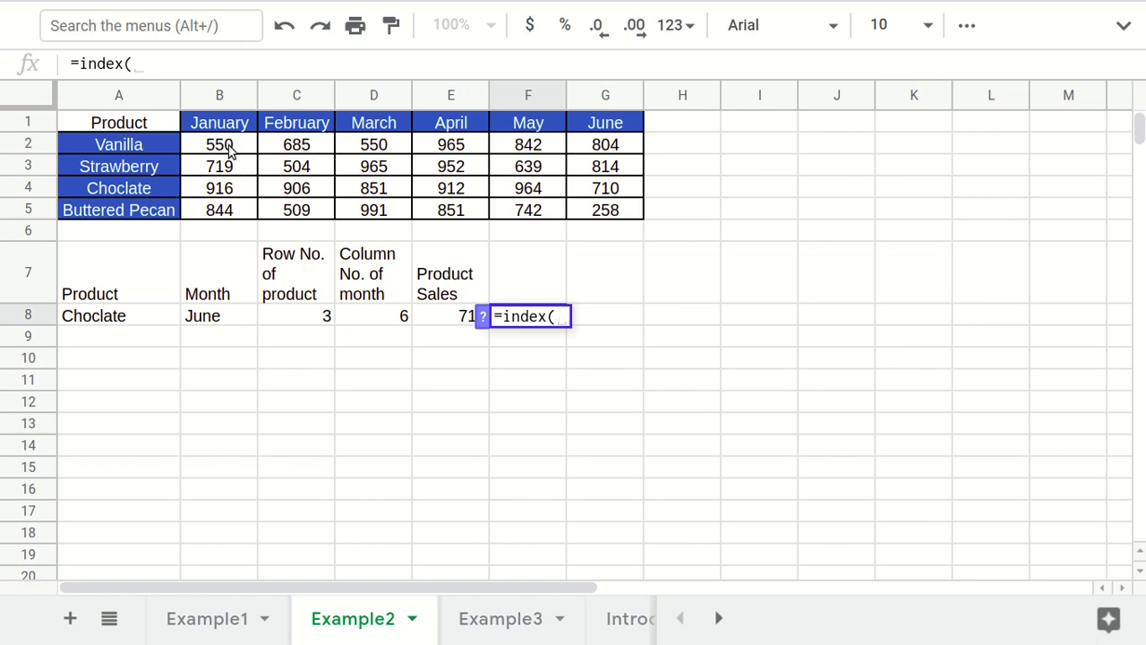
{"action": "left_click_drag", "start_coordinate": [226, 146], "coordinate": [450, 188]}
{"action": "left_click_drag", "start_coordinate": [525, 221], "coordinate": [613, 222]}
{"action": "type", "text": ","}
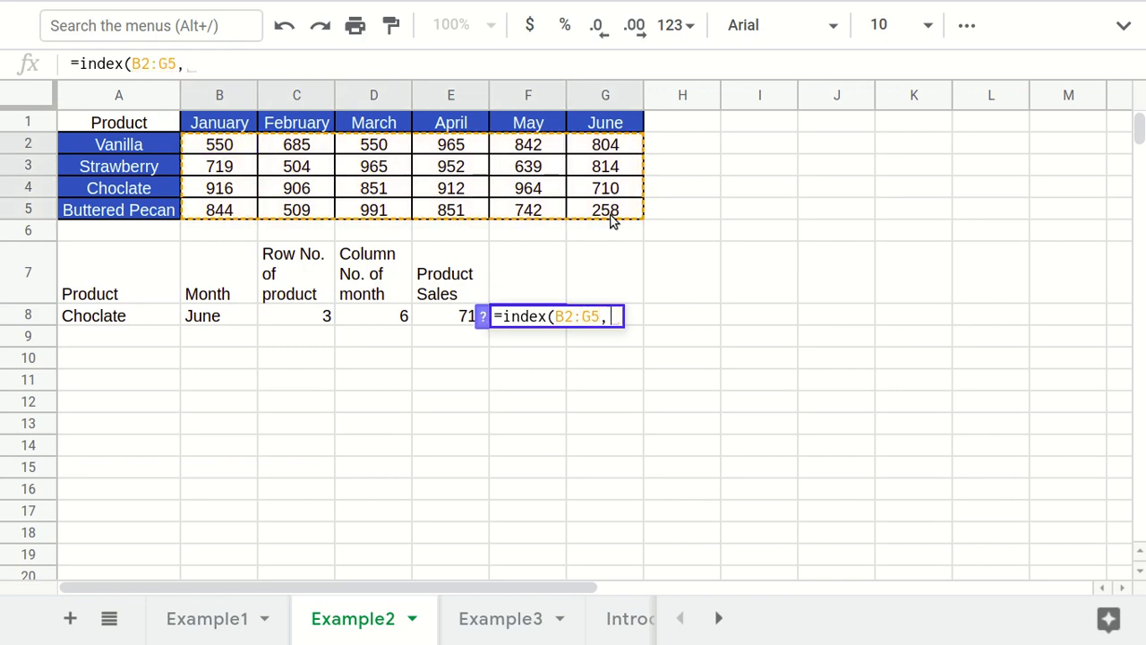
- Add match(A8,A2:A5,0) as the row argument of the INDEX formula in F8
{"action": "type", "text": "match("}
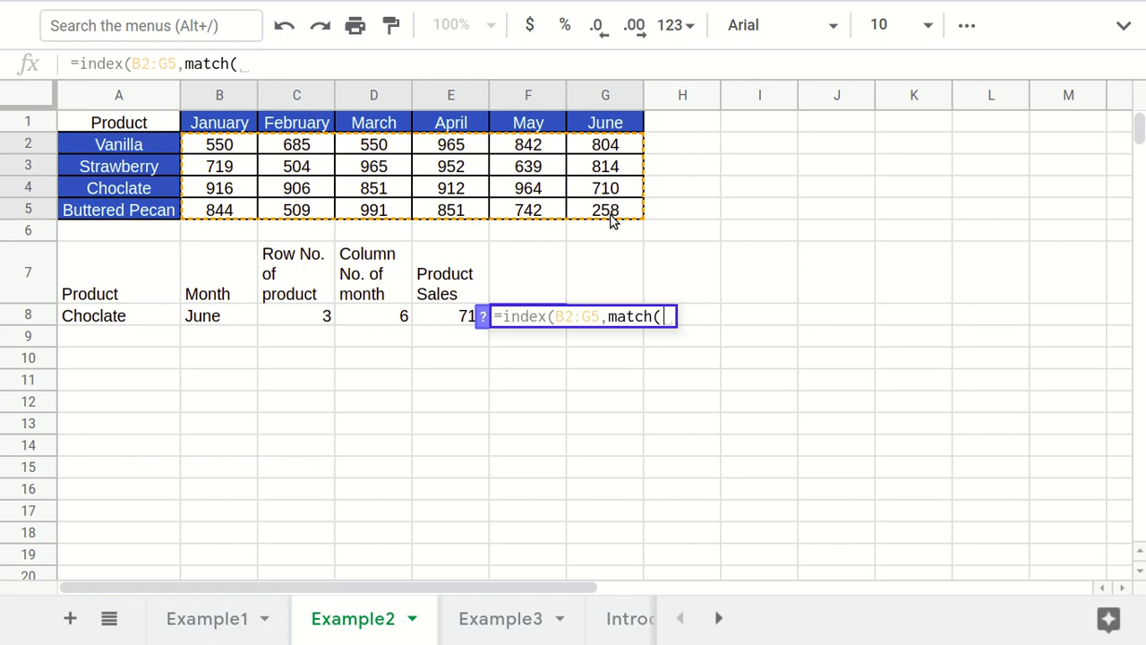
{"action": "left_click", "coordinate": [162, 322]}
{"action": "type", "text": ","}
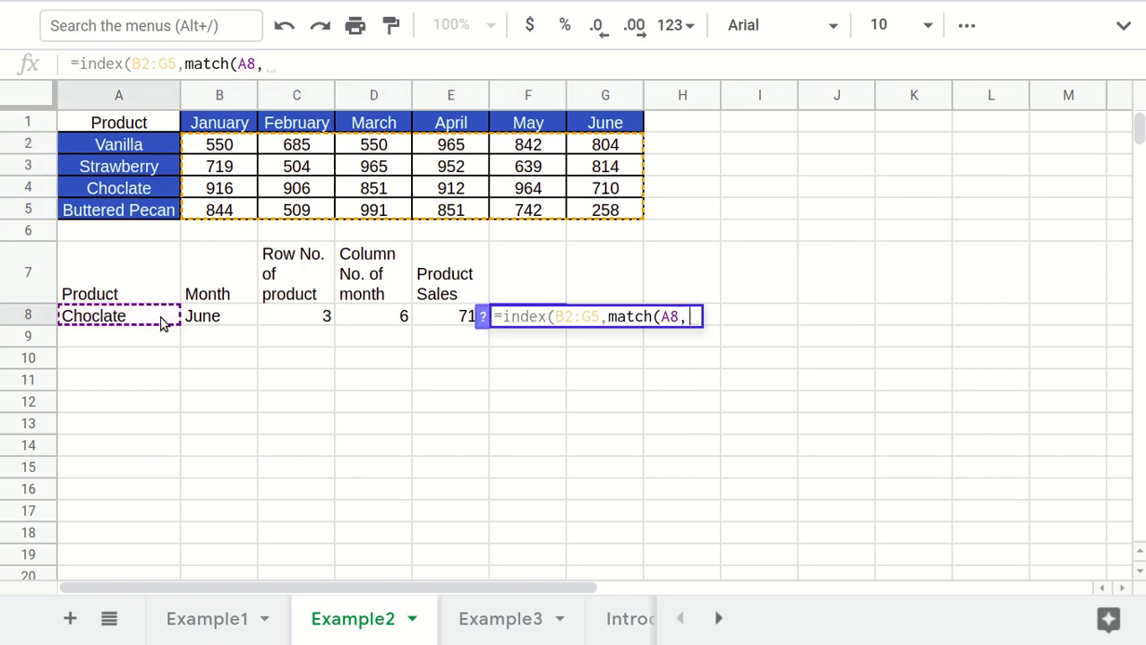
{"action": "left_click", "coordinate": [130, 145]}
{"action": "left_click_drag", "start_coordinate": [131, 145], "coordinate": [132, 210]}
{"action": "type", "text": ",0"}
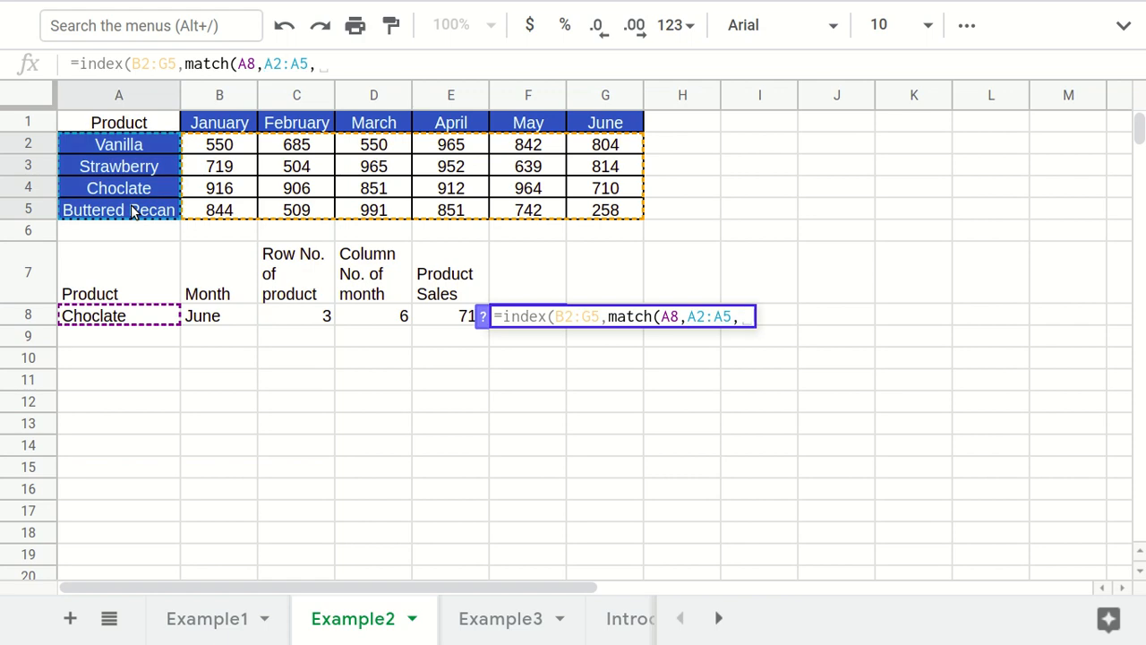
{"action": "type", "text": ")"}
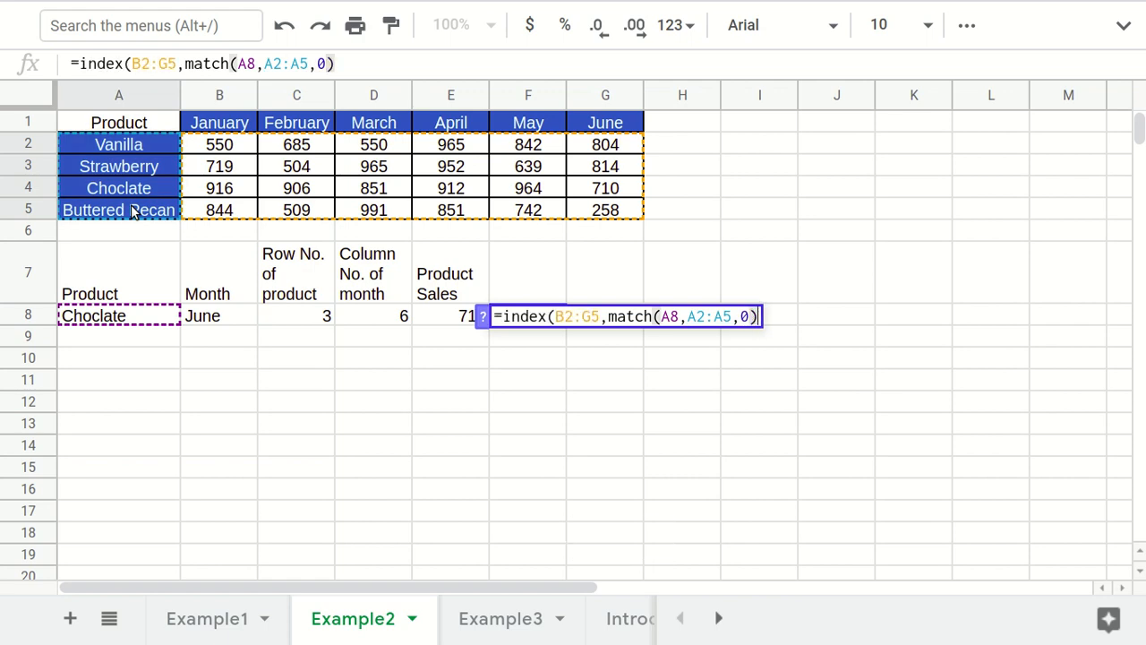
- Add match(B8,B1:G1,0) as the column argument and complete the nested INDEX formula in F8
{"action": "type", "text": ",ma"}
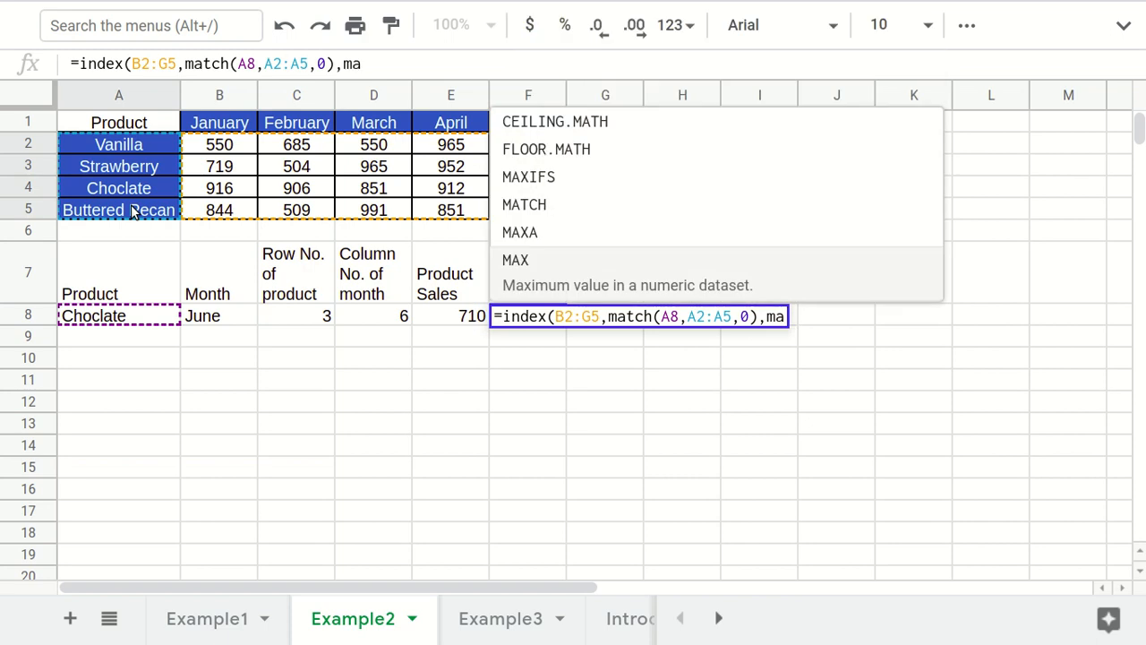
{"action": "type", "text": "tch("}
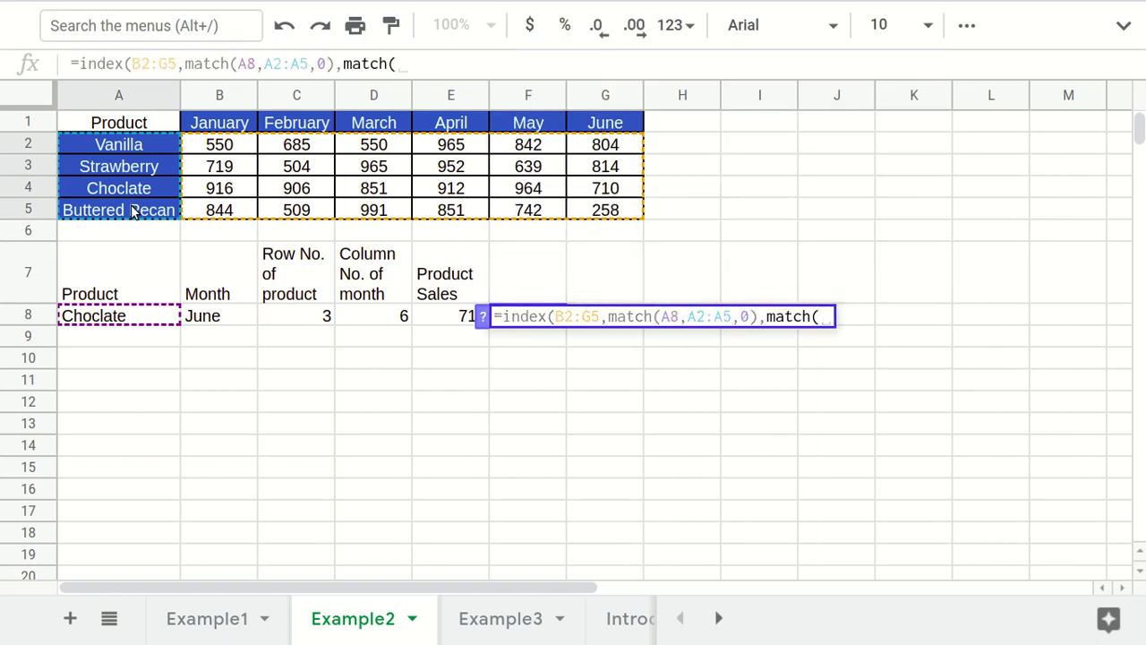
{"action": "left_click", "coordinate": [234, 320]}
{"action": "type", "text": ","}
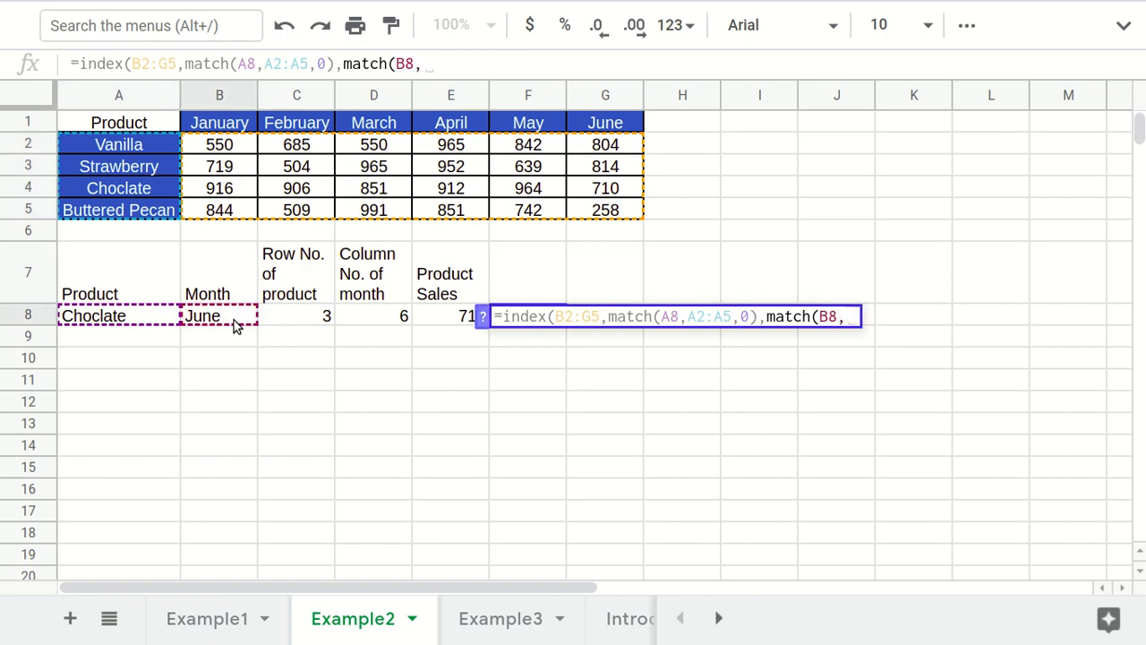
{"action": "left_click_drag", "start_coordinate": [241, 127], "coordinate": [600, 128]}
{"action": "type", "text": ",01"}
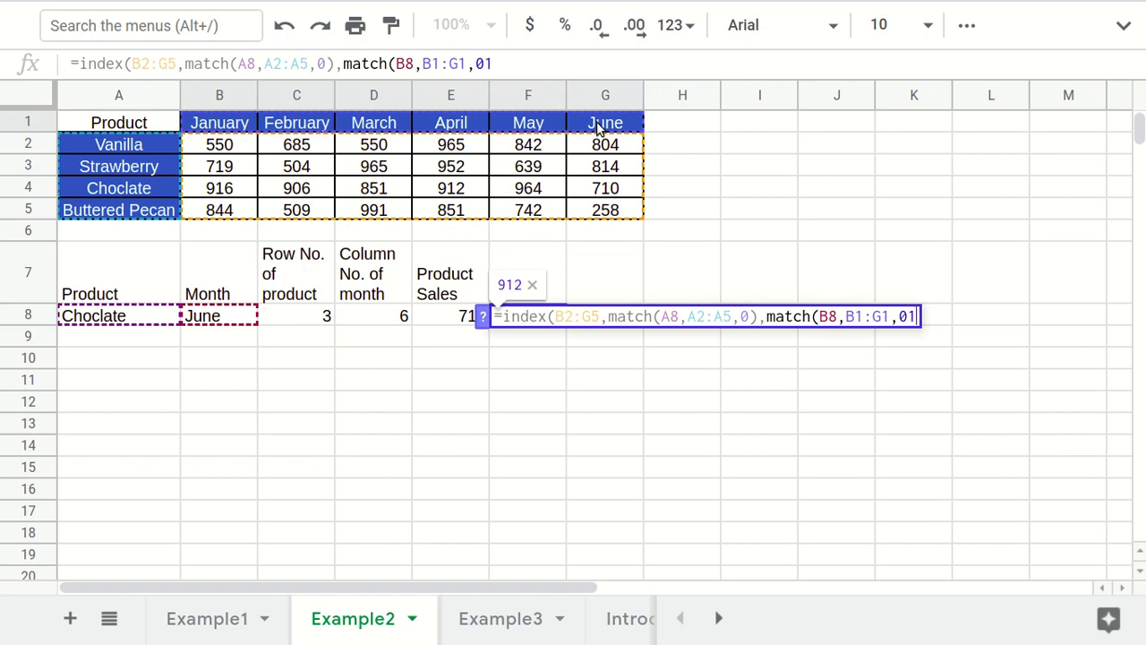
{"action": "key", "text": "BackSpace"}
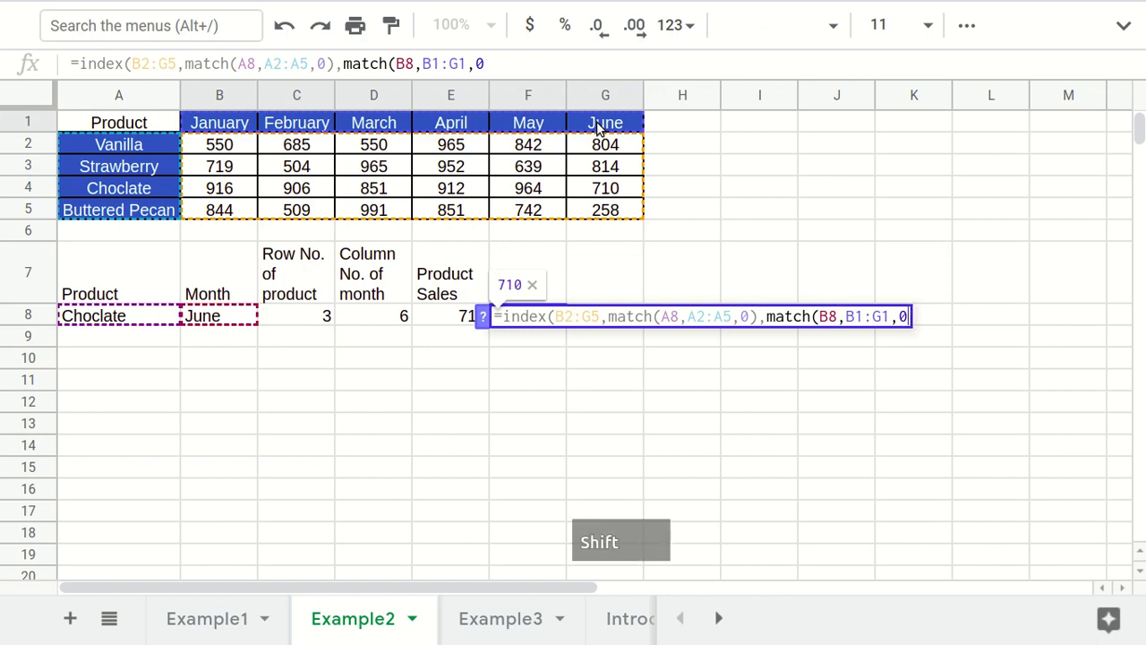
{"action": "type", "text": "))"}
{"action": "key", "text": "Return"}
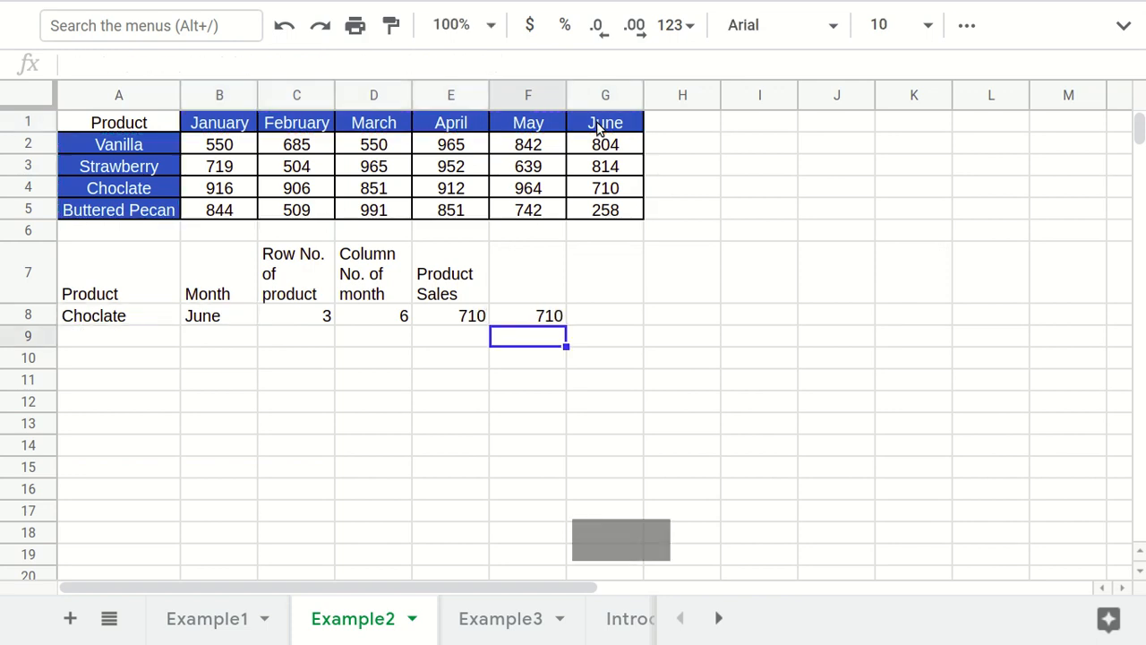
- Review the combined formula in F8 and its lookup inputs, the product in A8 and the month in B8
{"action": "left_click", "coordinate": [524, 317]}
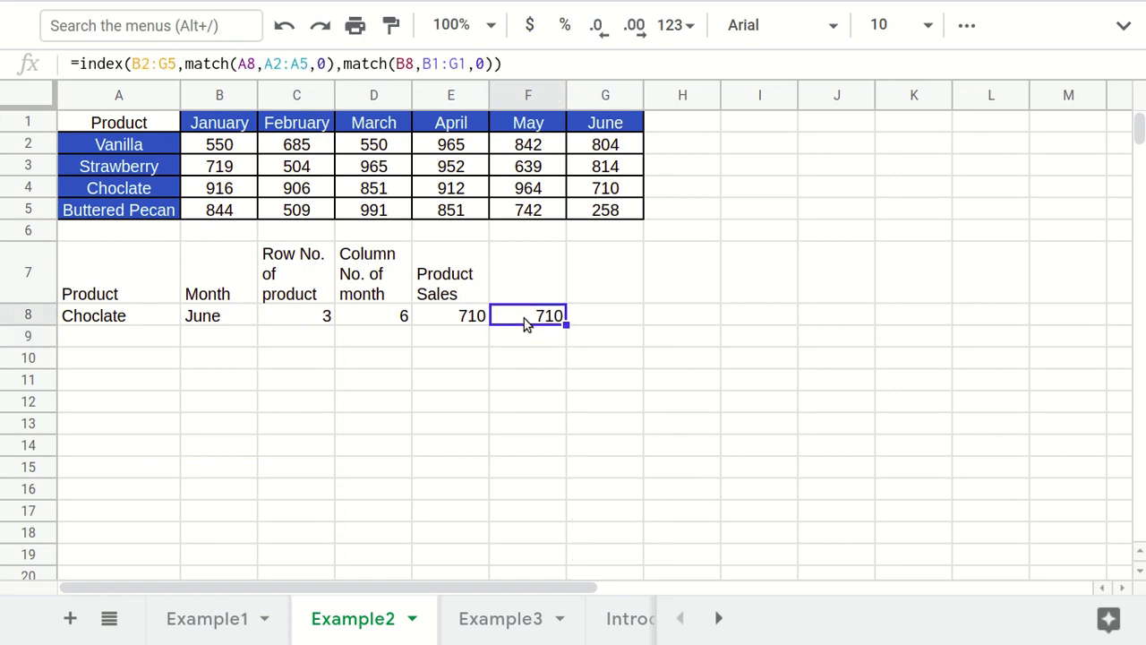
{"action": "left_click", "coordinate": [101, 320]}
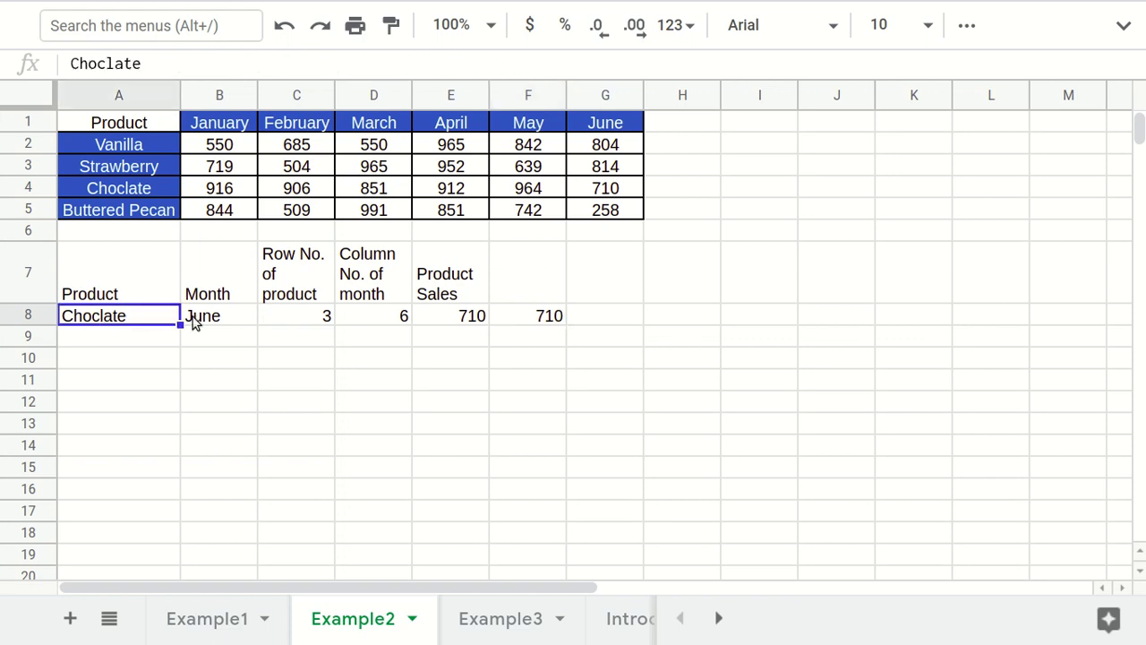
{"action": "left_click", "coordinate": [191, 322]}
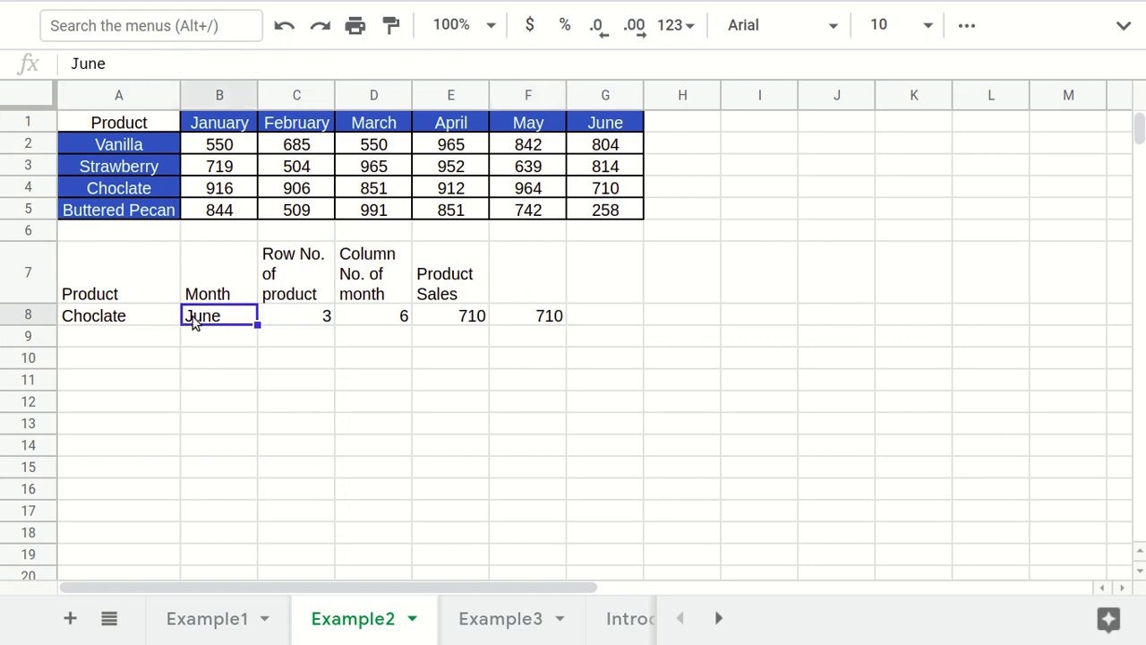